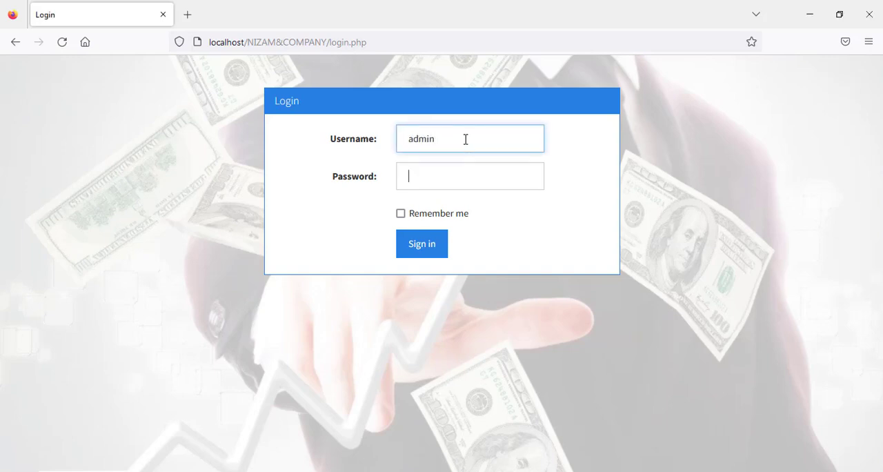
Step: Sign in with the username admin and the account password
text(admin)
key(Return)
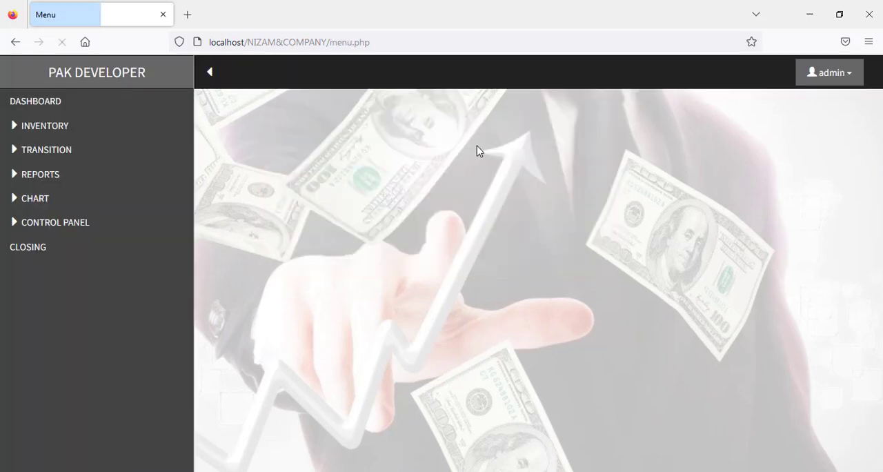
Step: Open the admin area and add a new permission group named sale
click(833, 78)
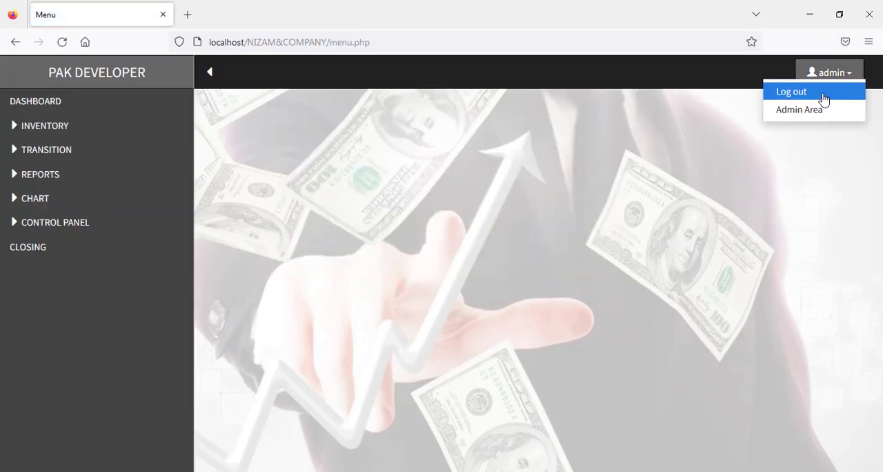
click(812, 111)
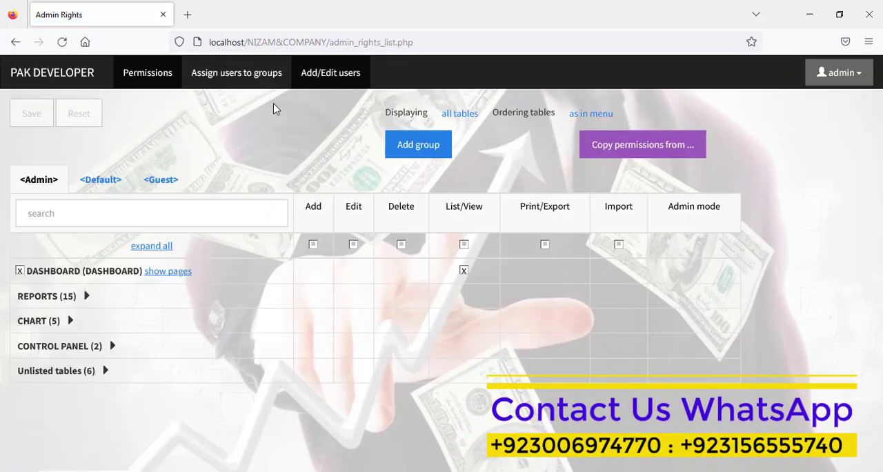
click(409, 153)
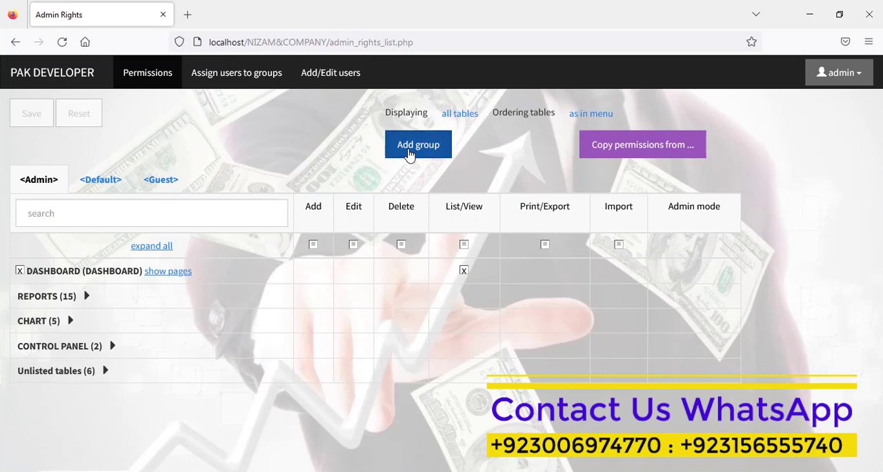
double_click(402, 134)
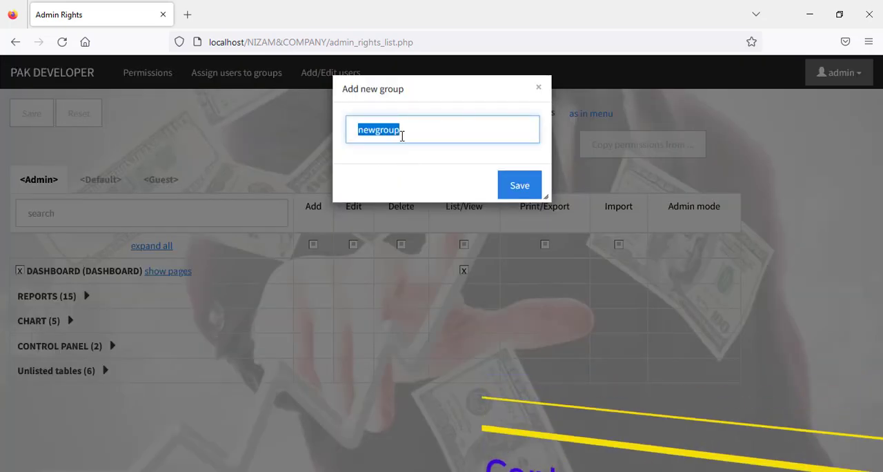
text(sale)
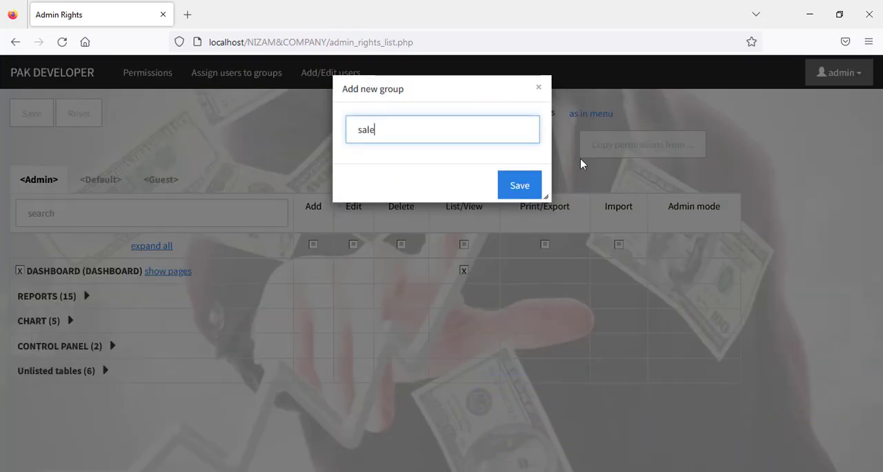
click(518, 186)
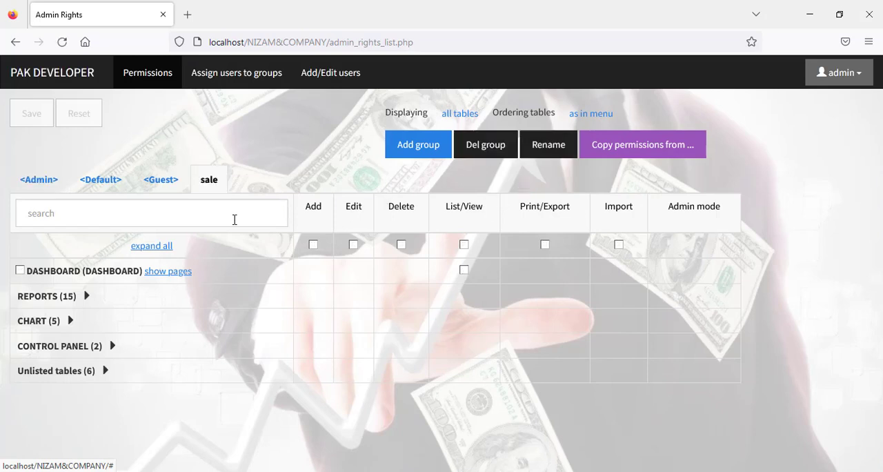
Step: Grant the sale group access to the Dashboard and all rights on the Stock reports, limiting Company Stock to List/View
click(20, 271)
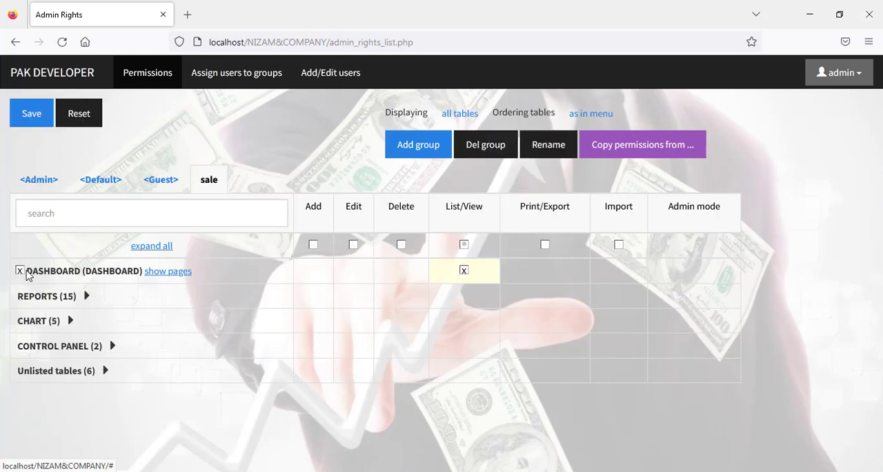
click(84, 296)
click(71, 320)
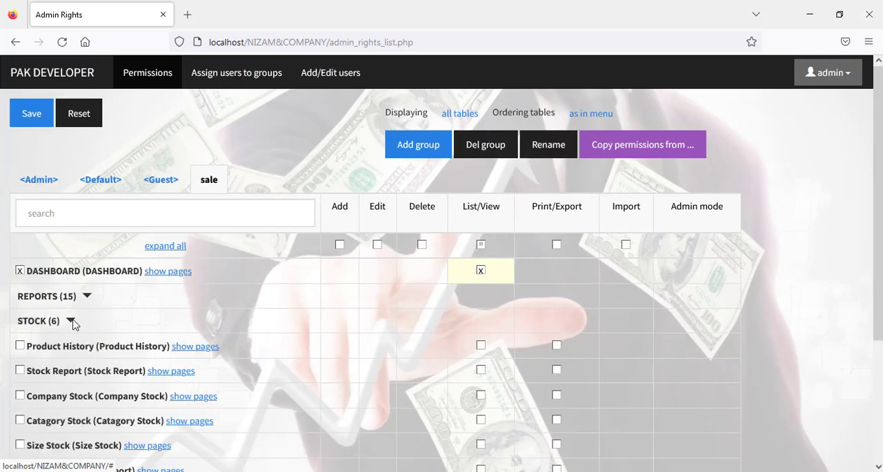
click(20, 346)
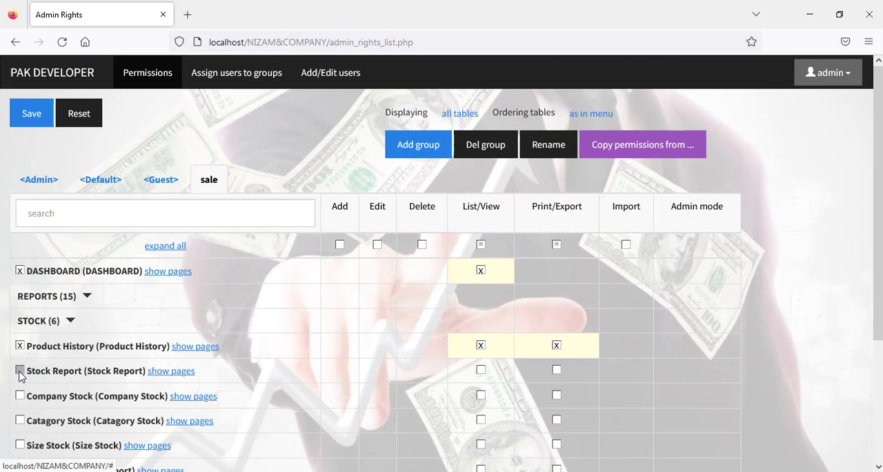
click(20, 371)
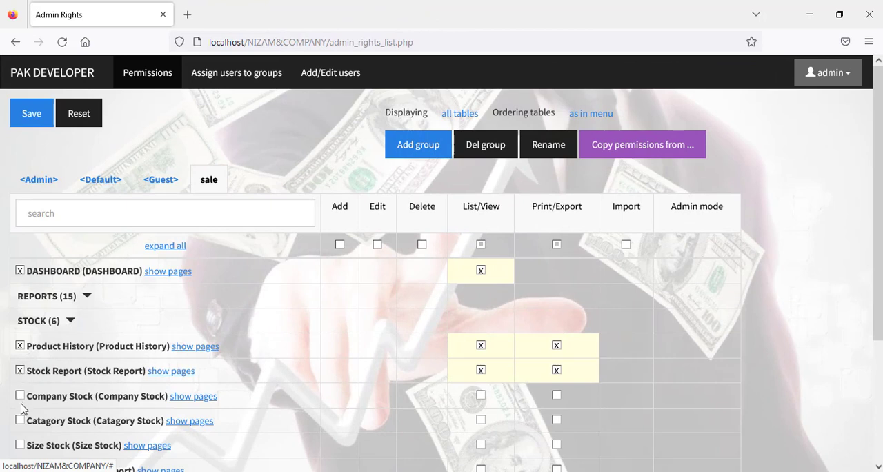
click(20, 422)
click(20, 445)
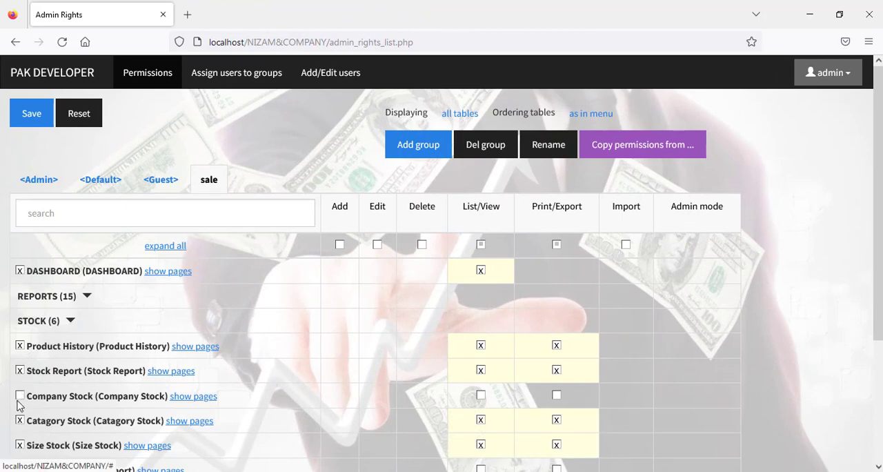
click(481, 395)
scroll(807, 324, down, 3)
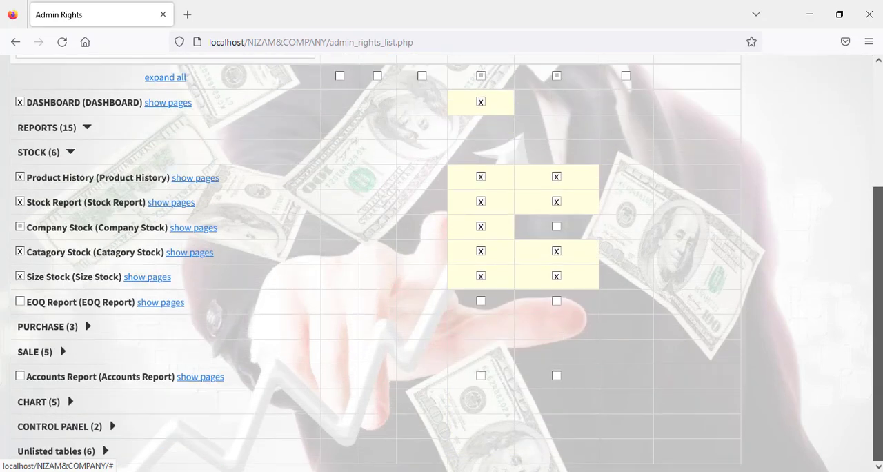
click(20, 301)
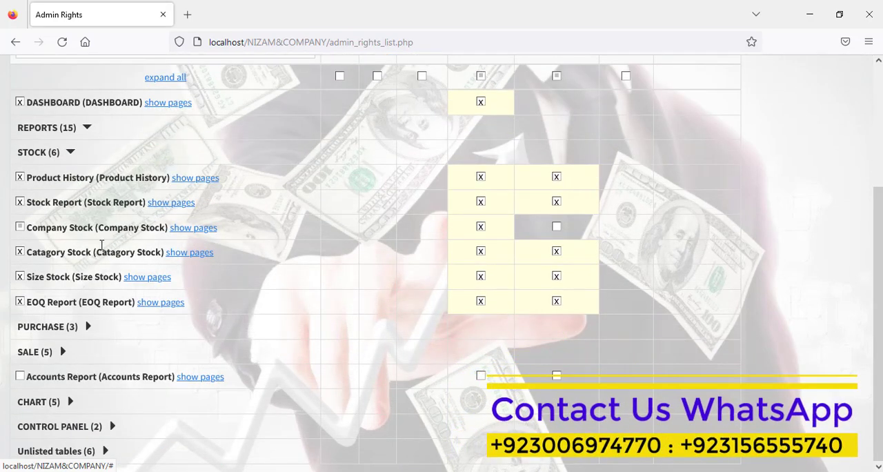
click(72, 152)
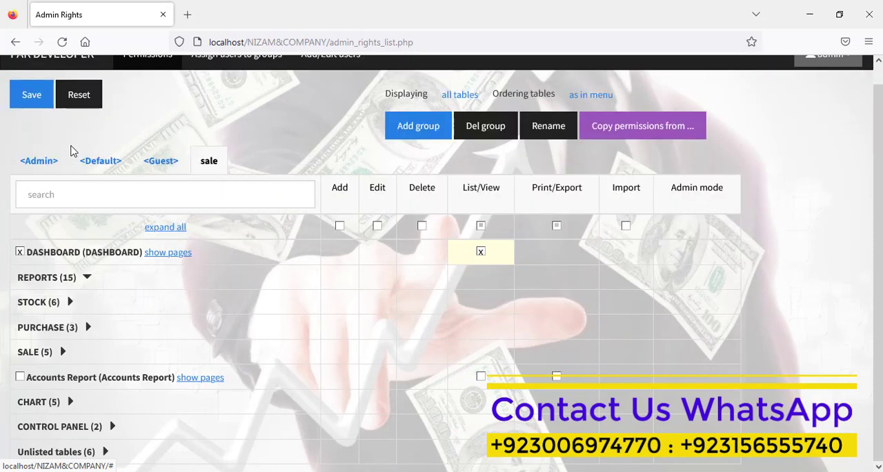
Step: Grant the sale group all rights on Product and Product Catagory in the Control Panel section
click(113, 427)
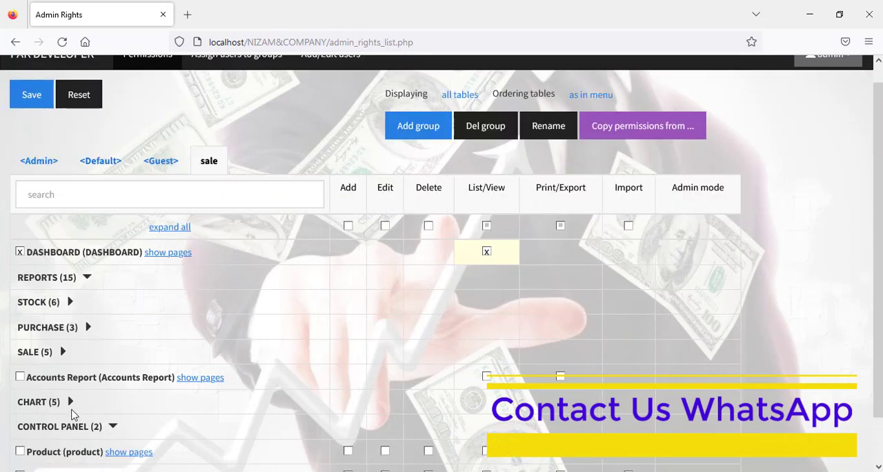
click(112, 428)
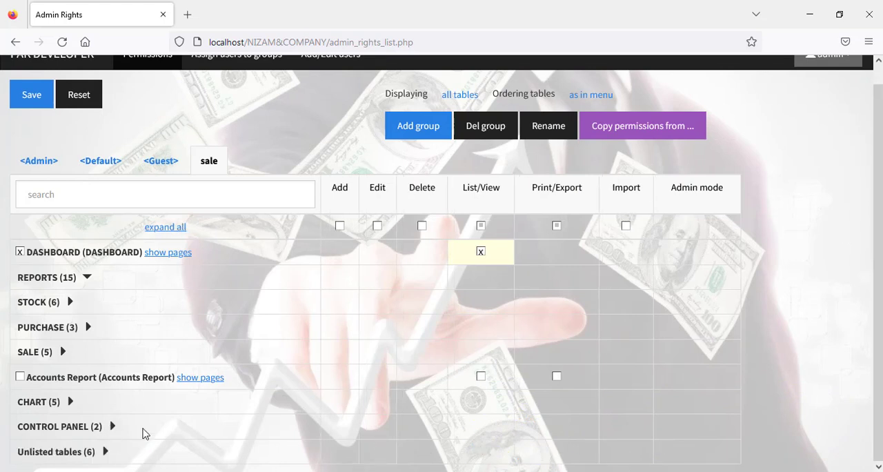
click(114, 427)
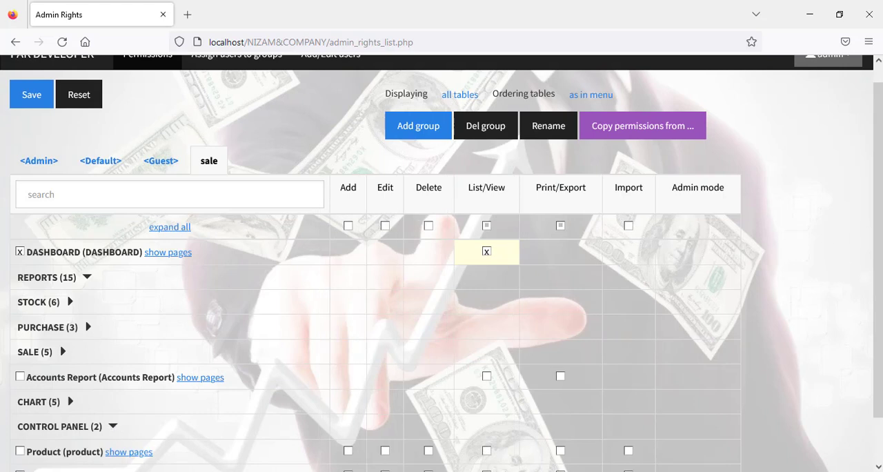
scroll(442, 262, down, 1)
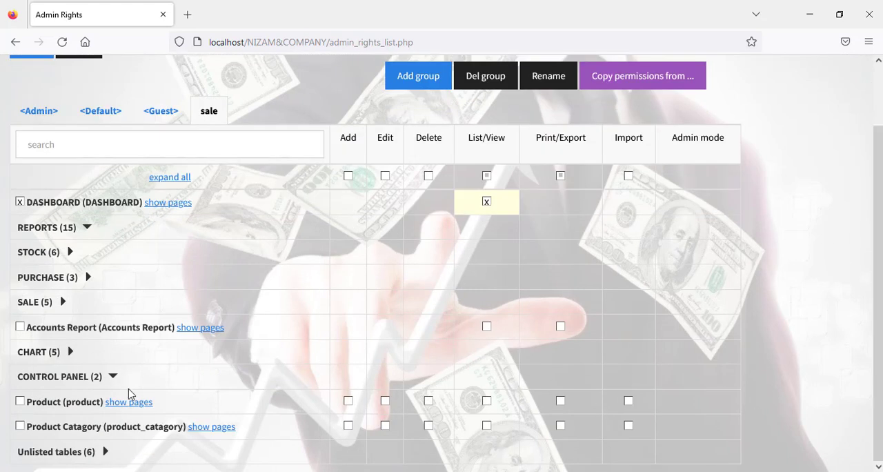
click(21, 403)
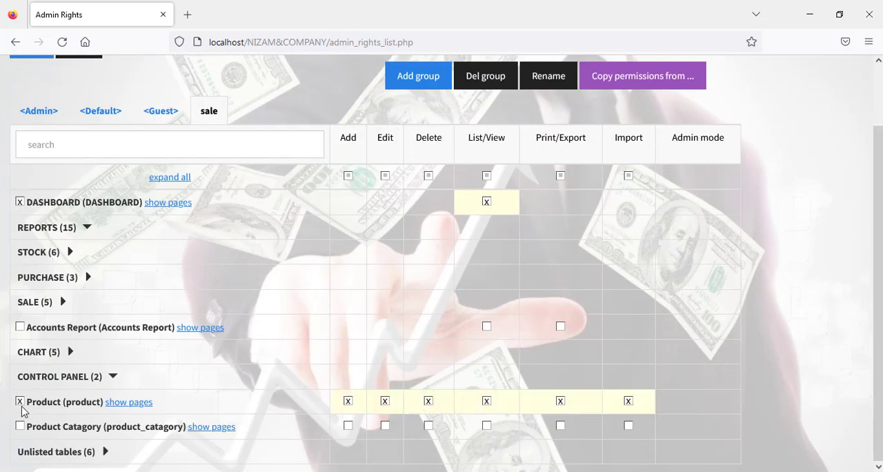
click(21, 426)
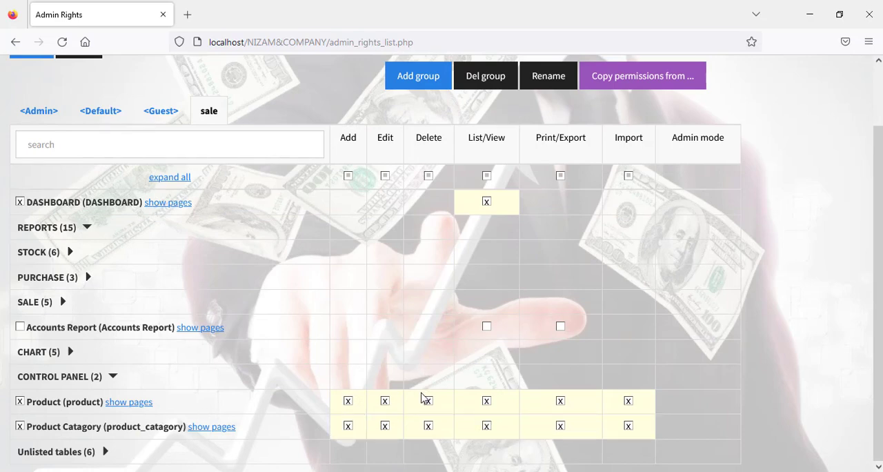
Step: Remove the Delete and Edit rights from Product and Product Catagory, and save the sale group's permissions
click(427, 400)
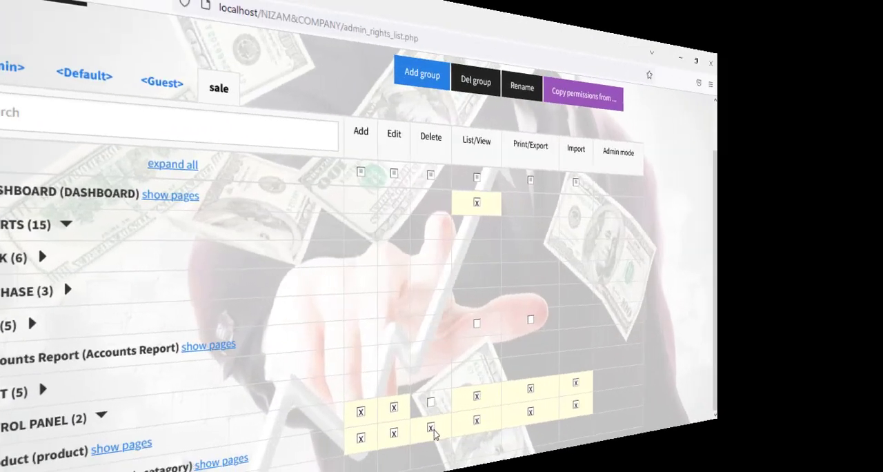
click(428, 425)
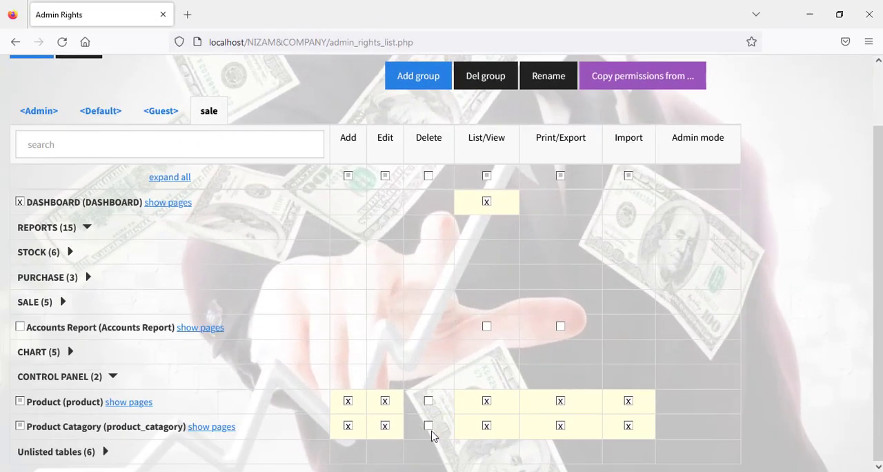
click(385, 426)
click(385, 401)
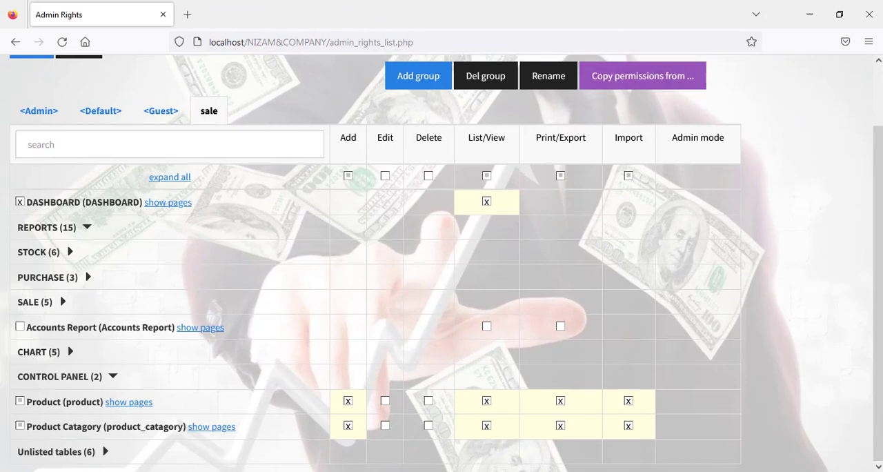
scroll(859, 134, up, 2)
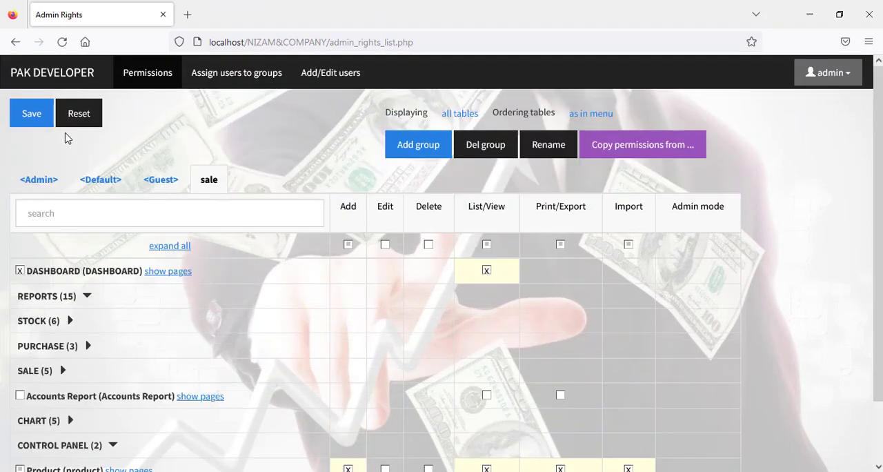
click(33, 118)
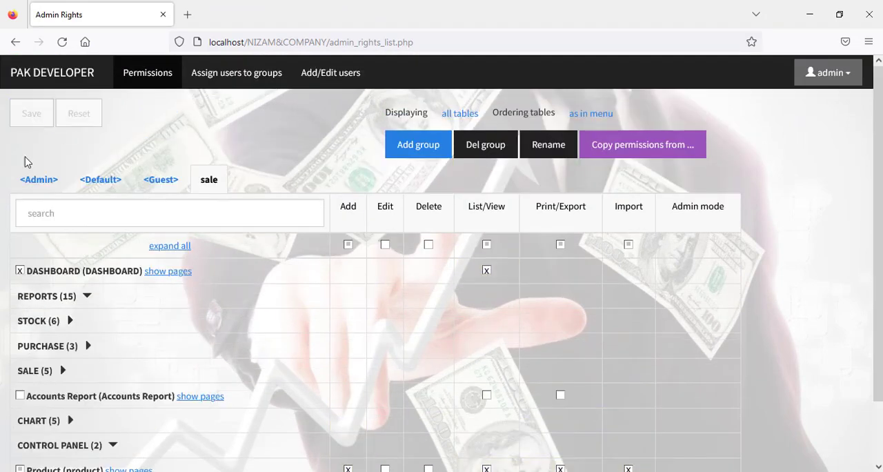
Step: Assign the user saleman1 to the sale group only, without Admin membership, and save the assignment
click(233, 82)
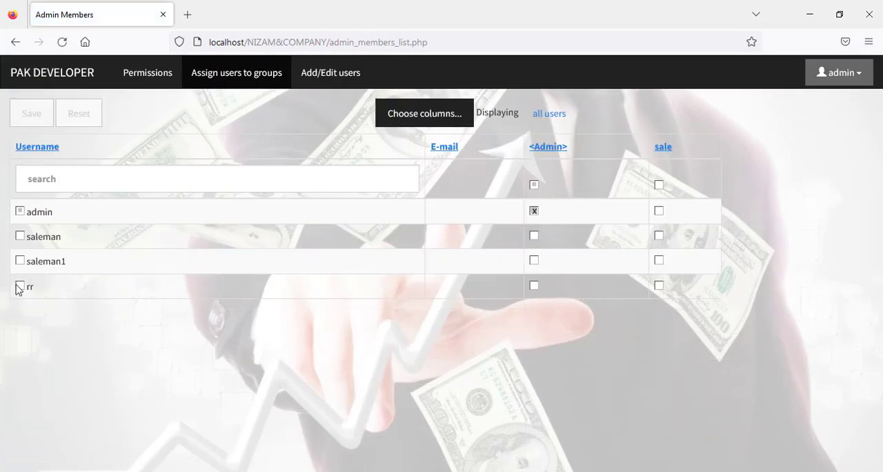
click(20, 261)
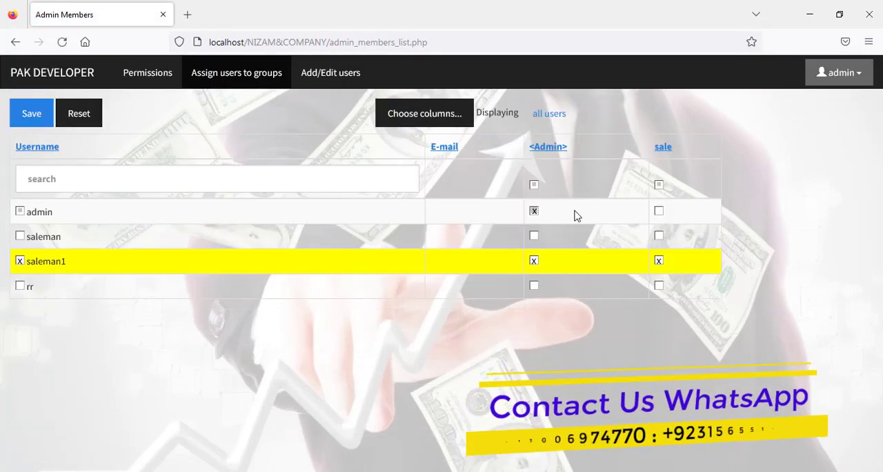
click(534, 262)
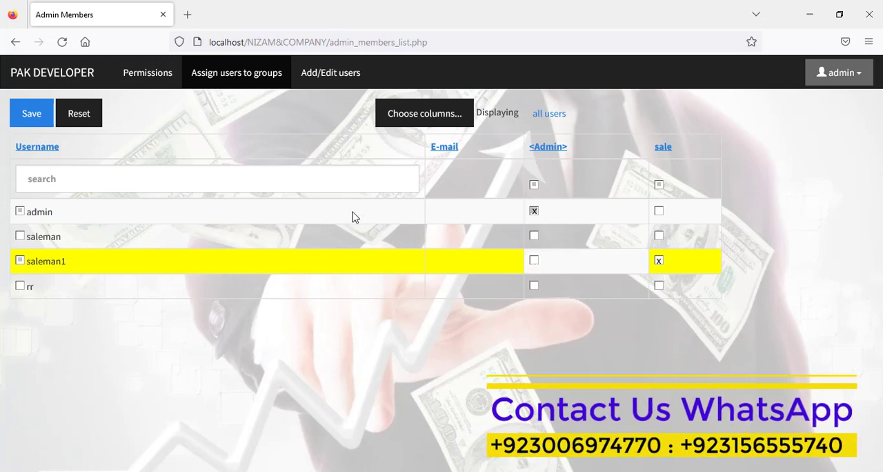
click(34, 111)
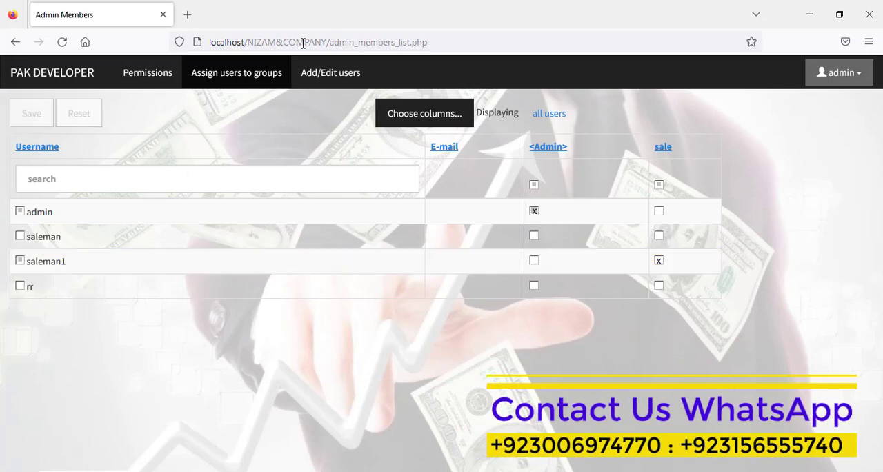
Step: Look at the user list and the blank form for adding a user, and return to the main menu
click(318, 75)
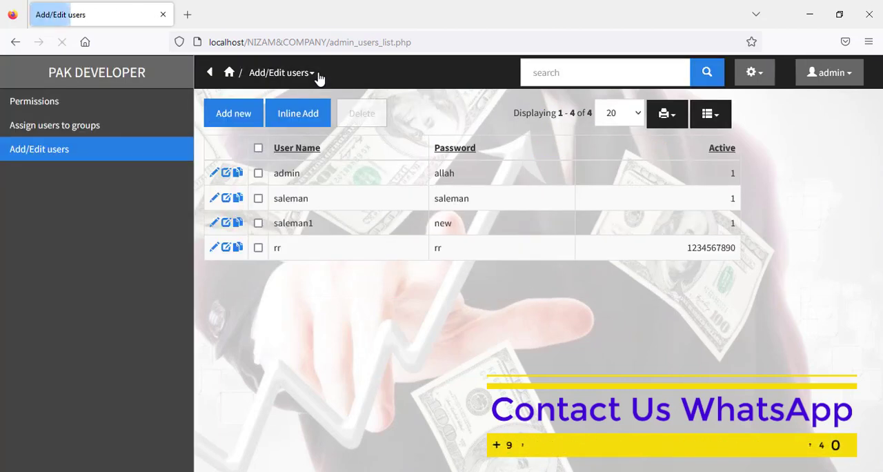
click(250, 118)
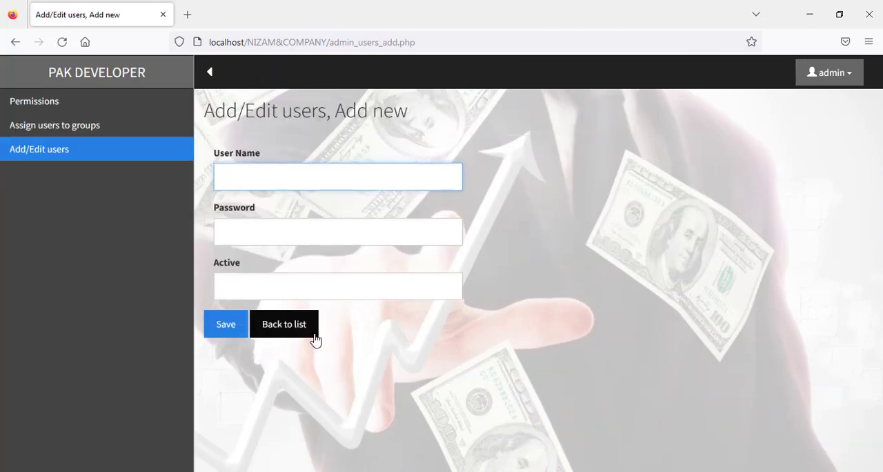
click(314, 338)
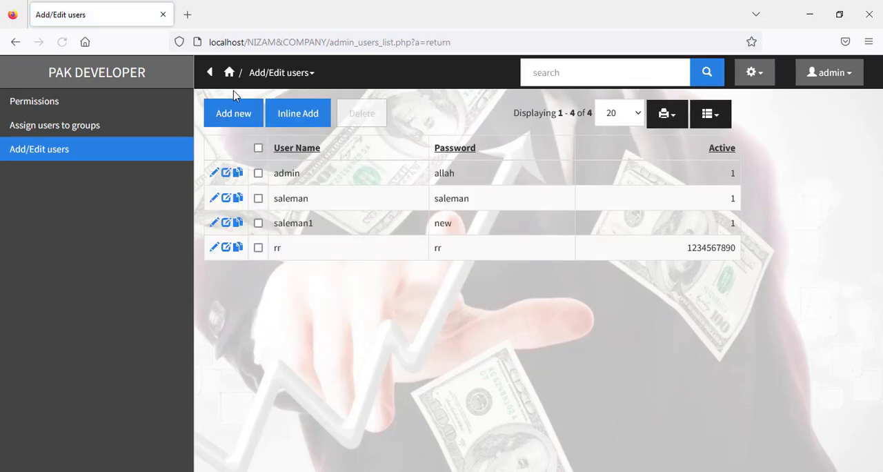
click(231, 73)
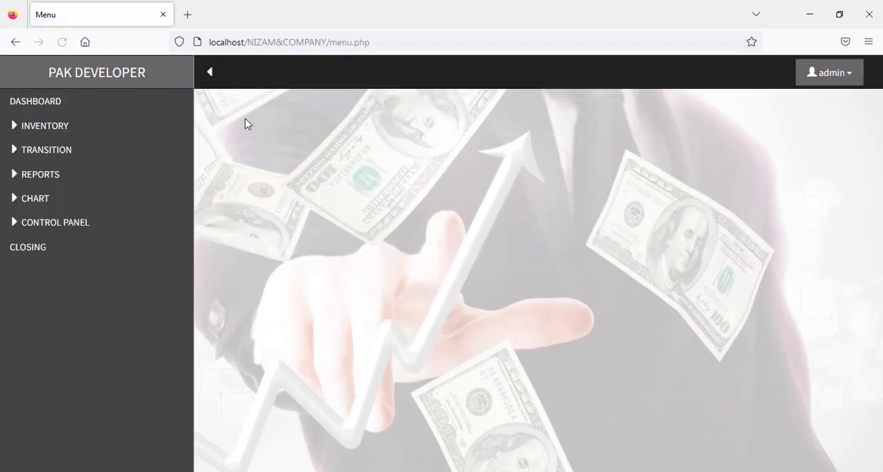
Step: In accounts management, open a Cash account named cash in hand with an opening balance of 12,000.00
click(64, 226)
click(64, 245)
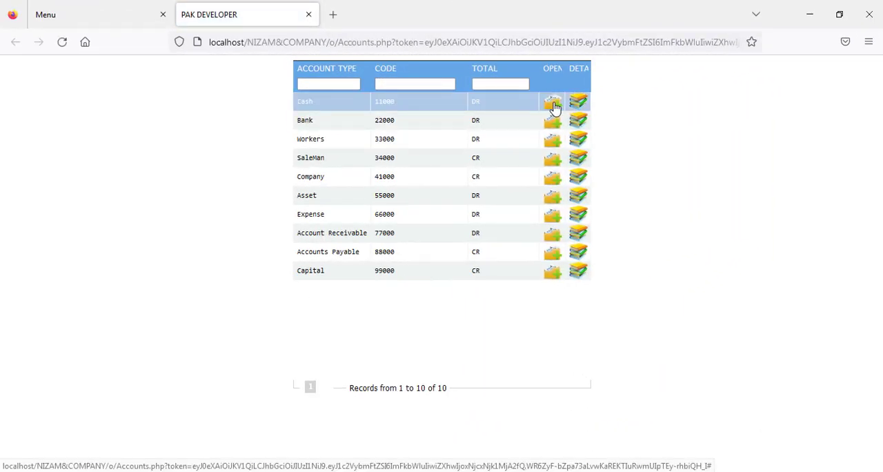
click(556, 105)
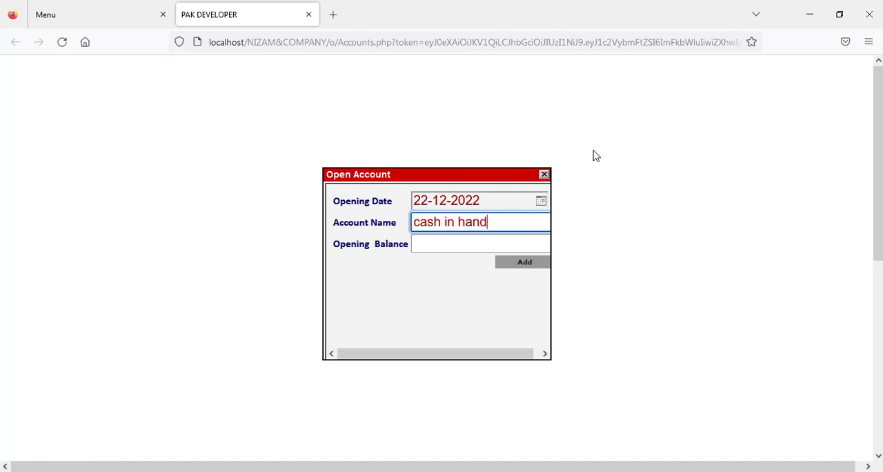
key(Tab)
text(12,000.0)
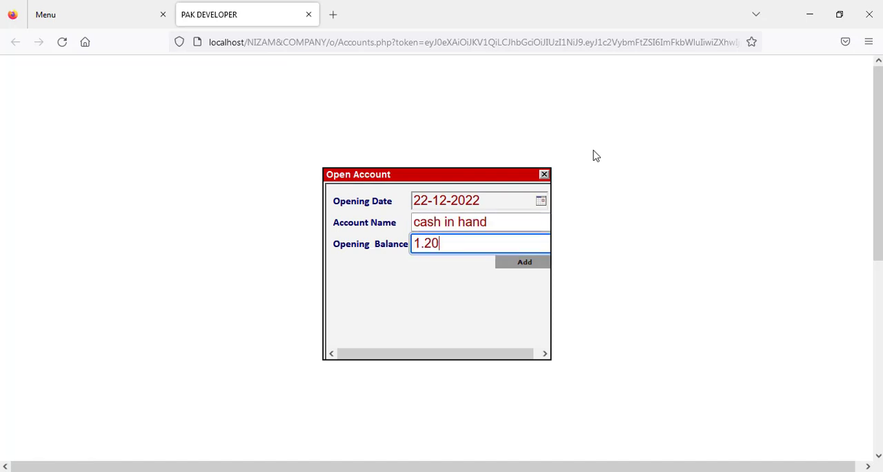
text(0)
key(Return)
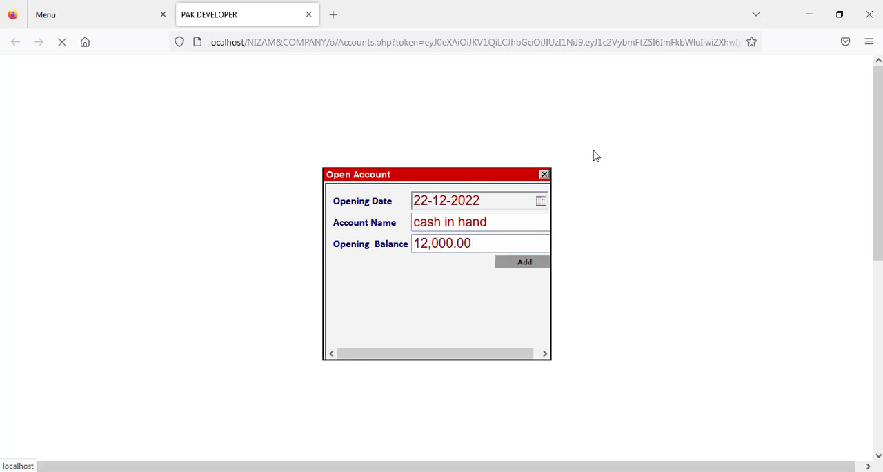
click(544, 175)
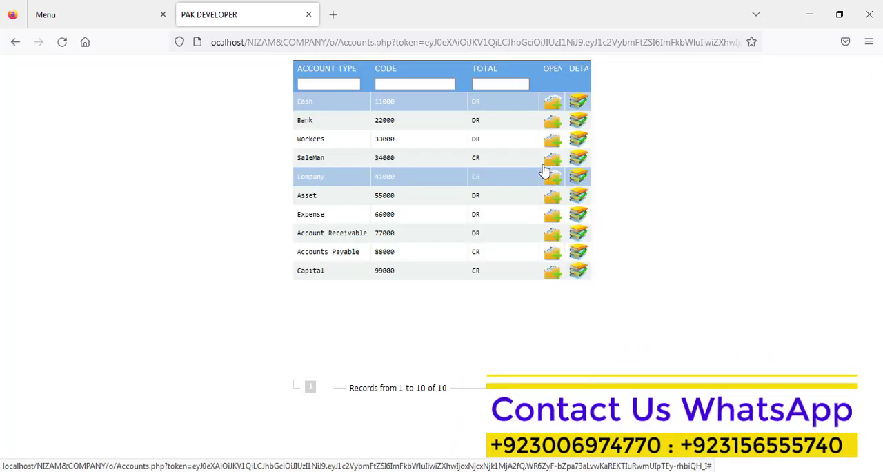
Step: Open a Bank account named ubl with no opening balance, entering the account number and the account holder's name as title
click(552, 128)
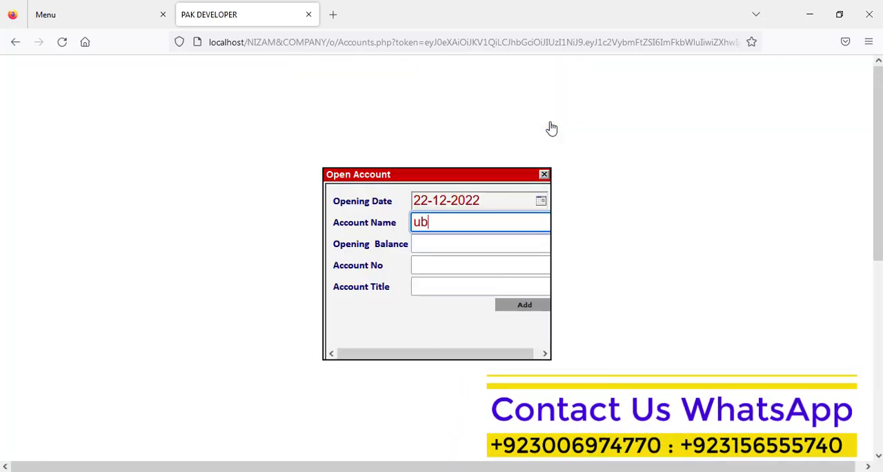
key(Tab)
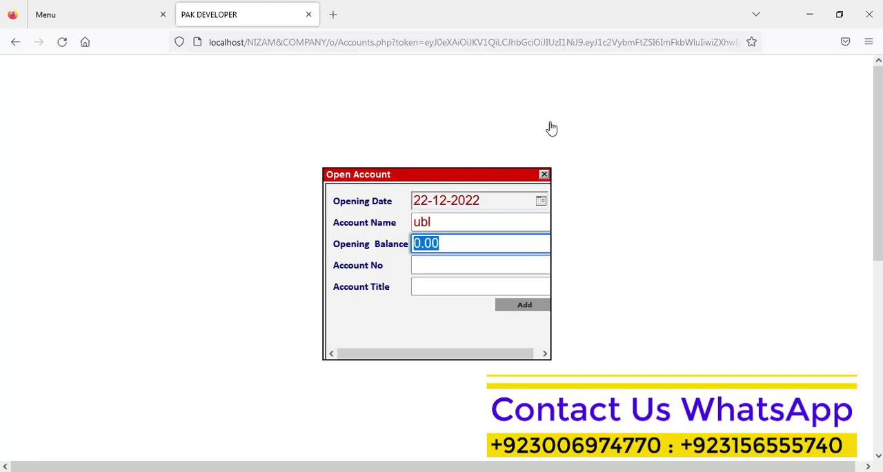
key(BackSpace)
key(Tab)
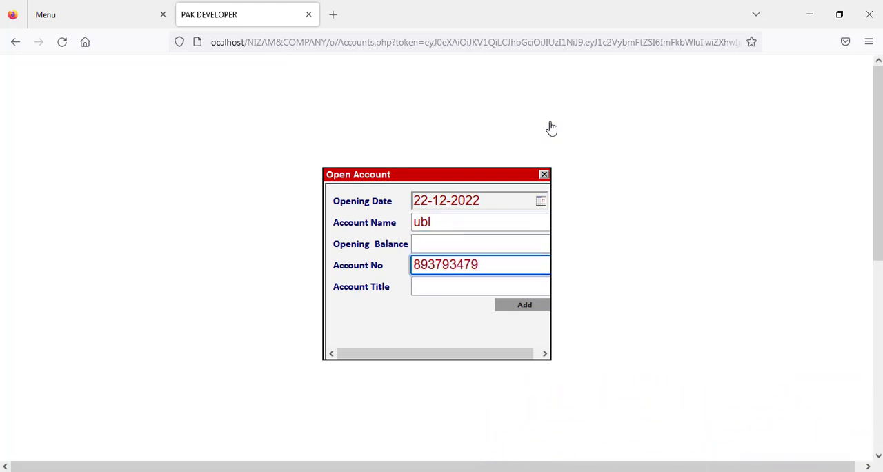
key(Tab)
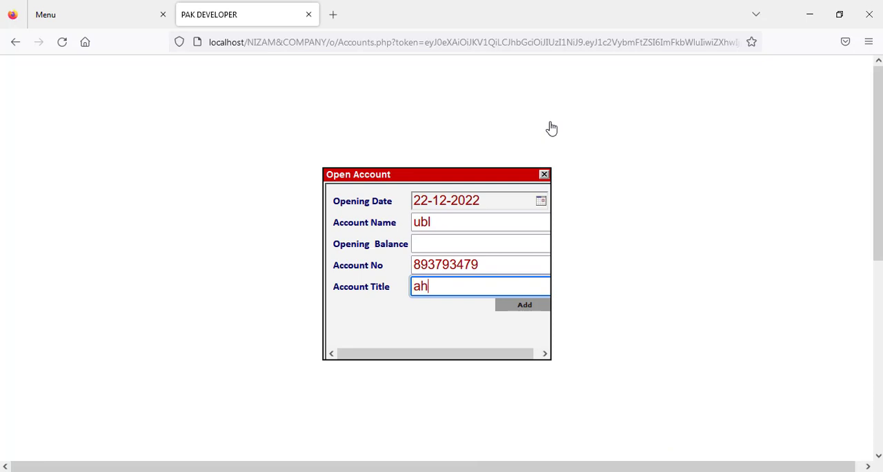
text(ahmad)
key(Return)
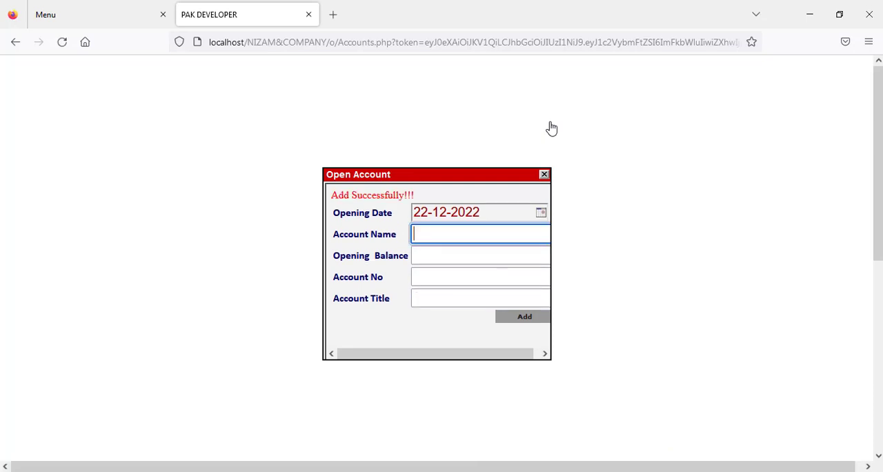
click(543, 175)
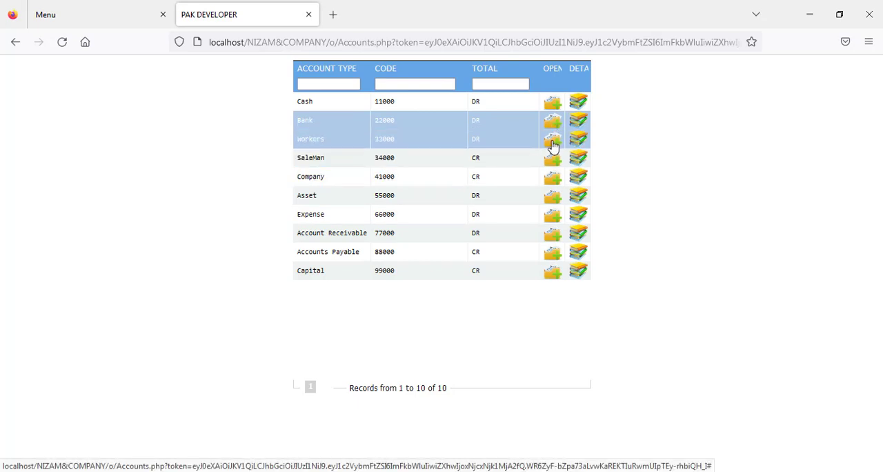
Step: Look at the blank Workers account form, and open three Company accounts named abc, xy and tes
click(553, 144)
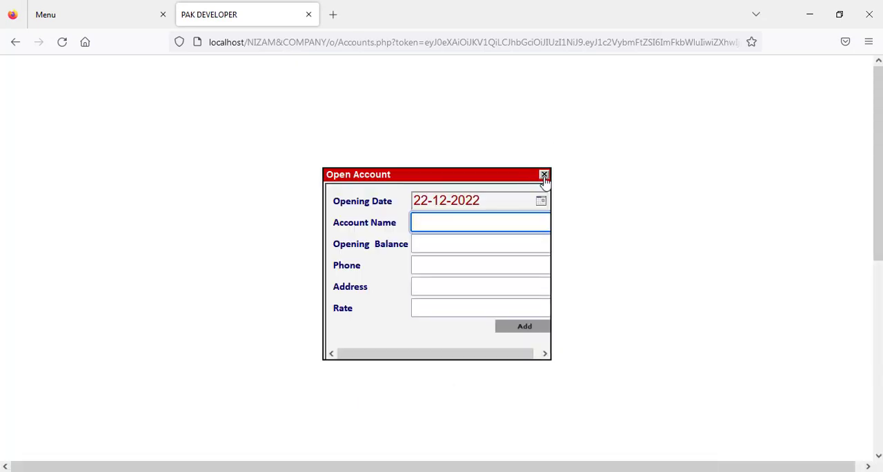
click(542, 174)
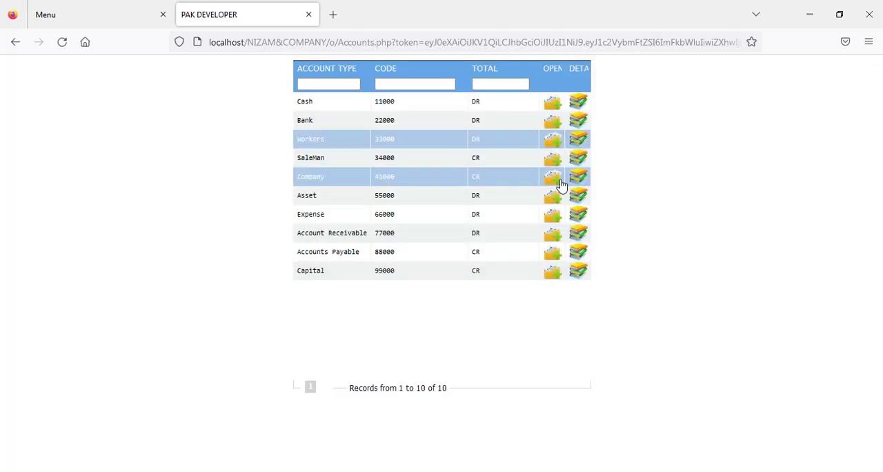
click(560, 181)
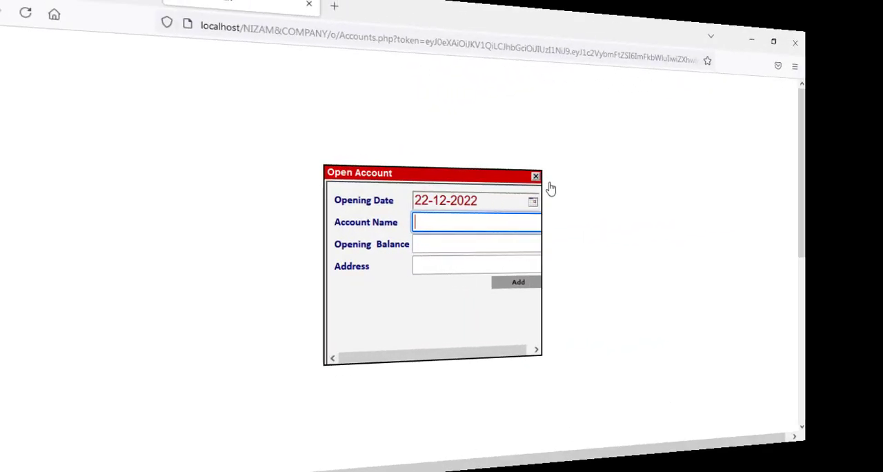
text(abc)
key(Return)
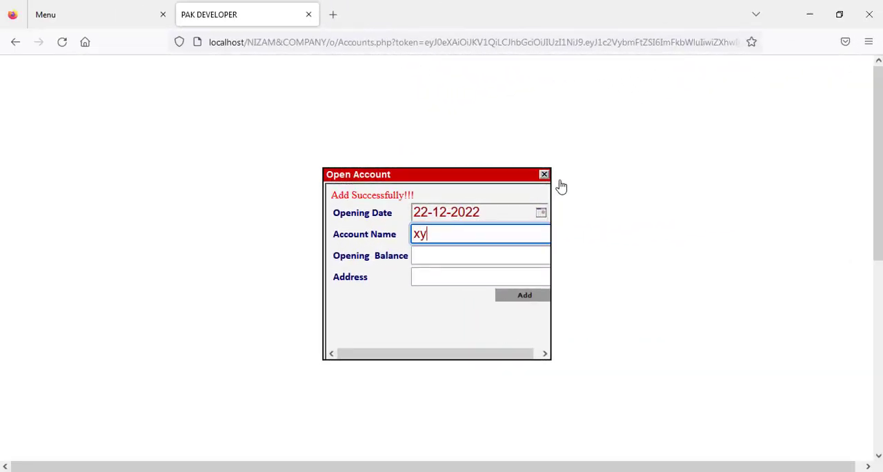
key(Return)
text(tes)
key(Return)
click(545, 175)
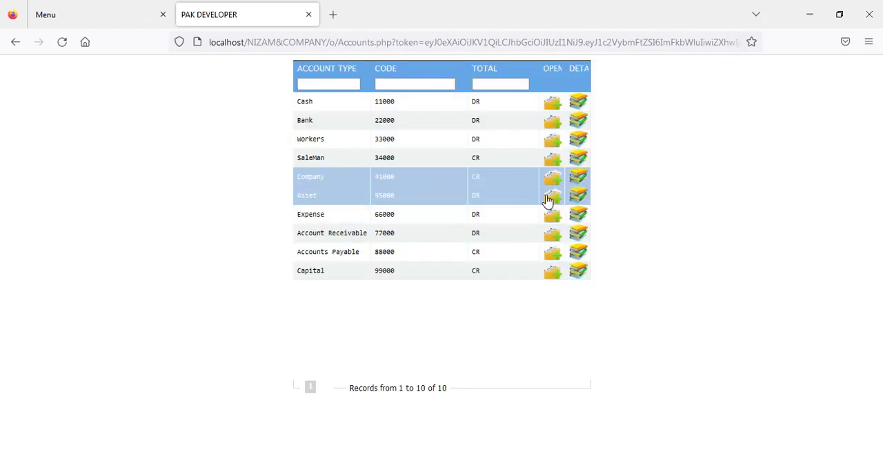
Step: Start an Account Receivable account with the customer's name, opening balance 1,200.00, address ok and the customer's phone number
click(546, 238)
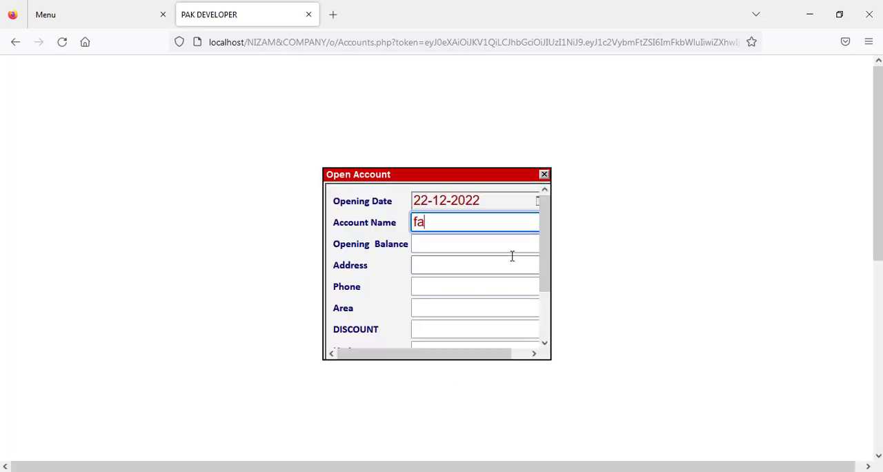
key(Tab)
text(1,200.0)
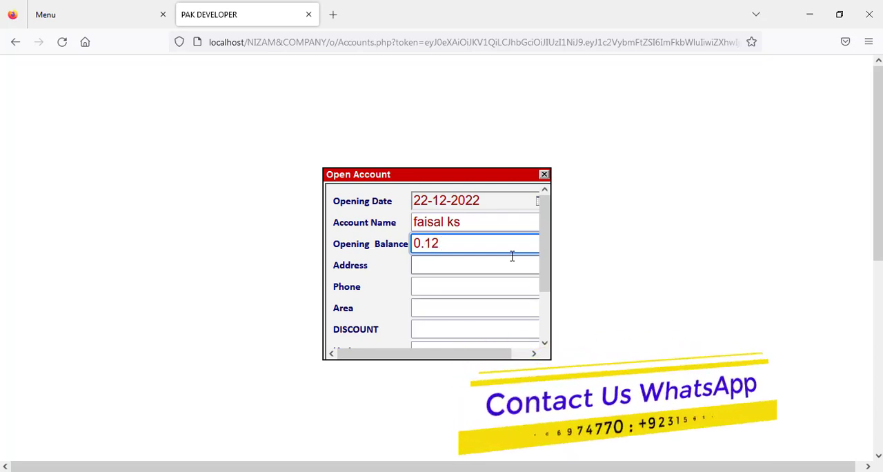
text(0)
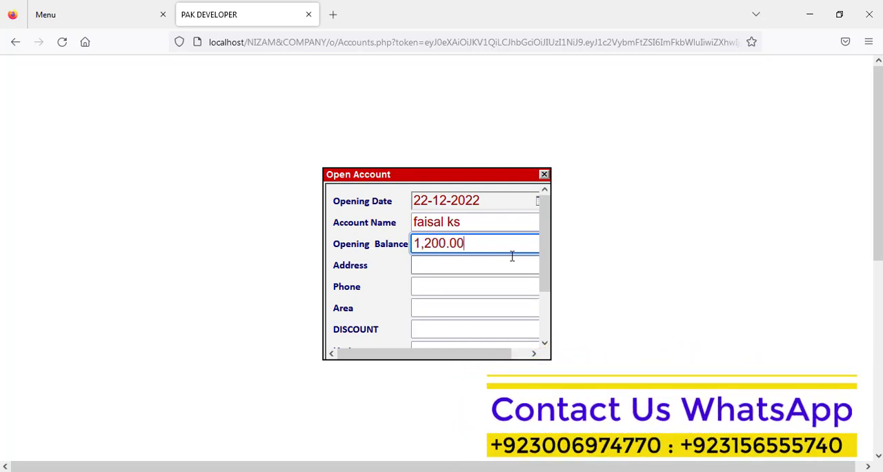
click(498, 269)
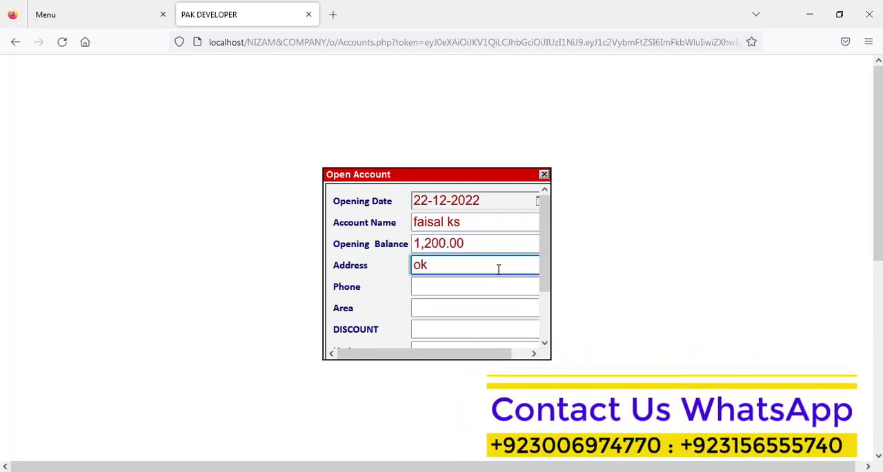
text(ok)
key(Tab)
text(0300)
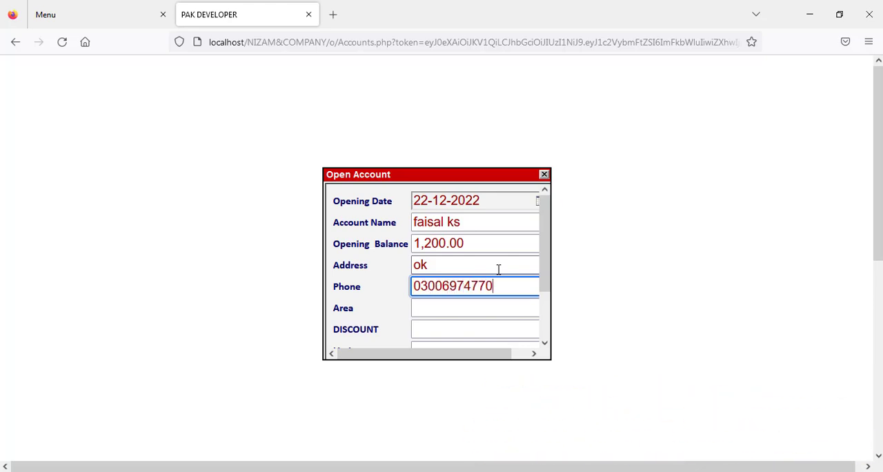
Step: Complete the receivable account with area ok, discount 2, limit 100000 and the salesman's name, and add it
click(461, 304)
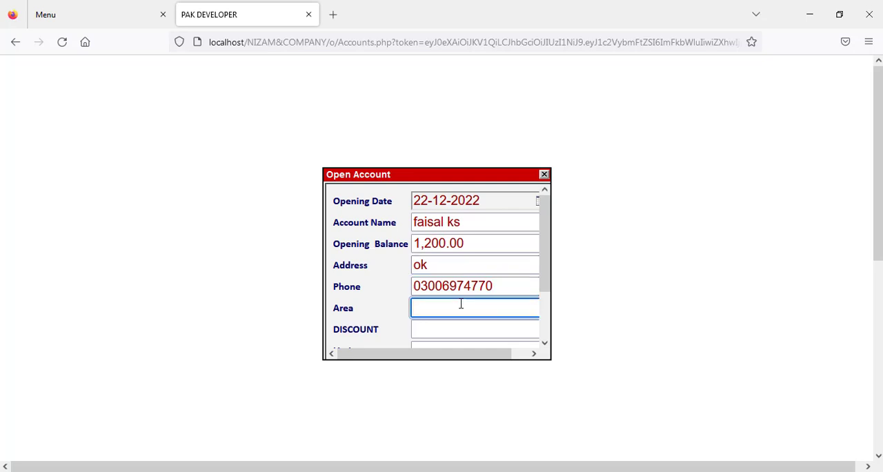
text(ok)
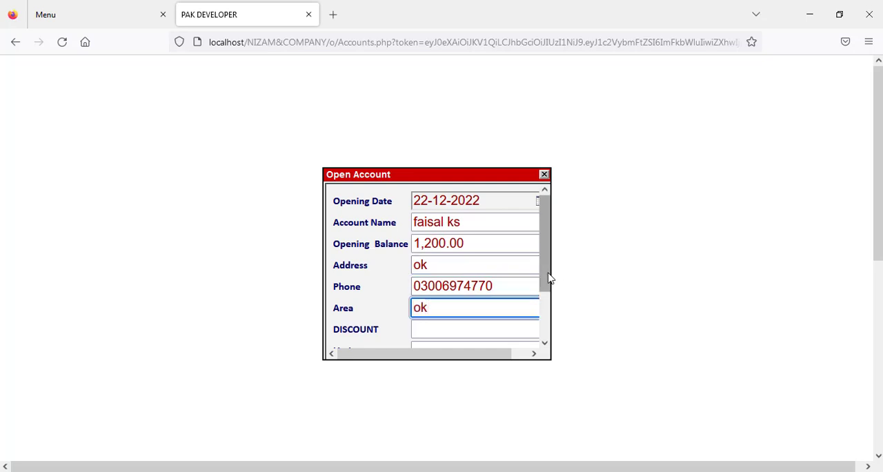
drag(548, 278, 546, 307)
click(469, 293)
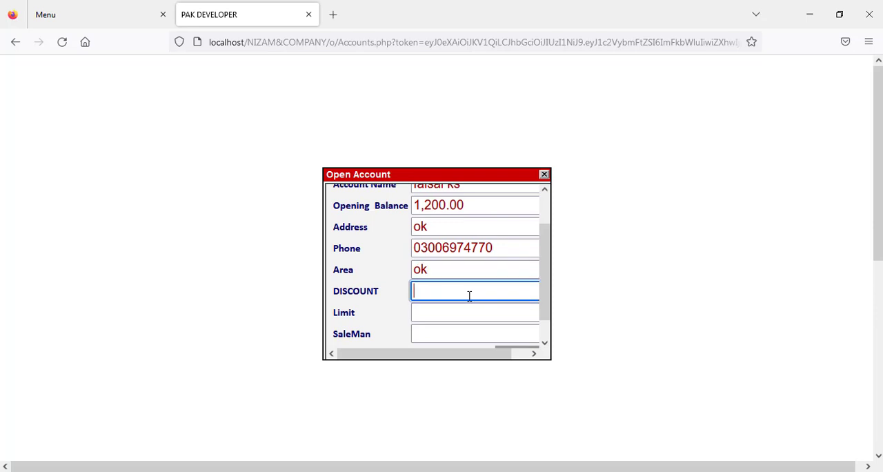
text(2)
click(454, 312)
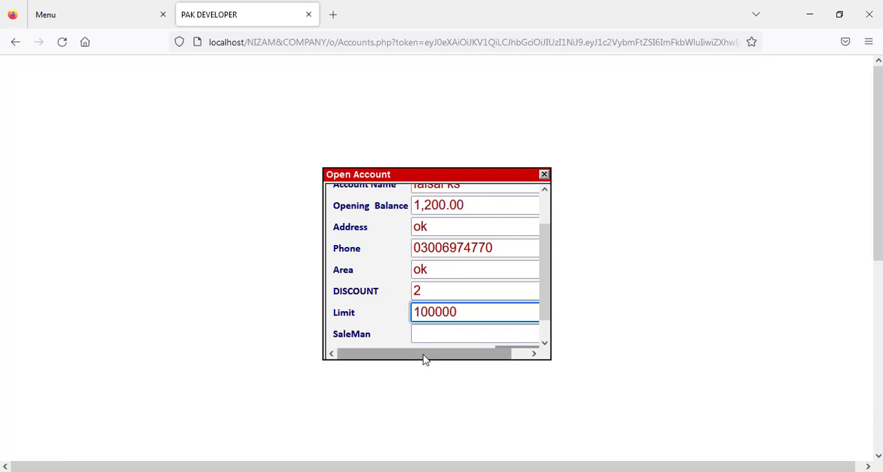
click(439, 333)
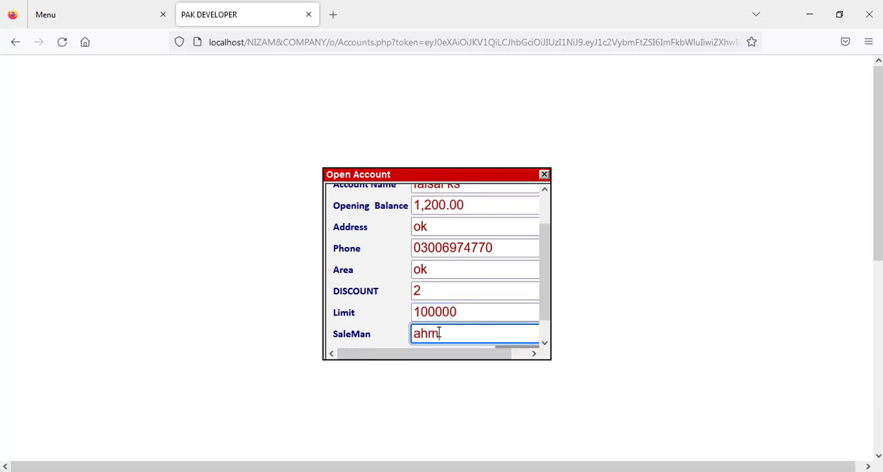
text(ahmad)
key(Return)
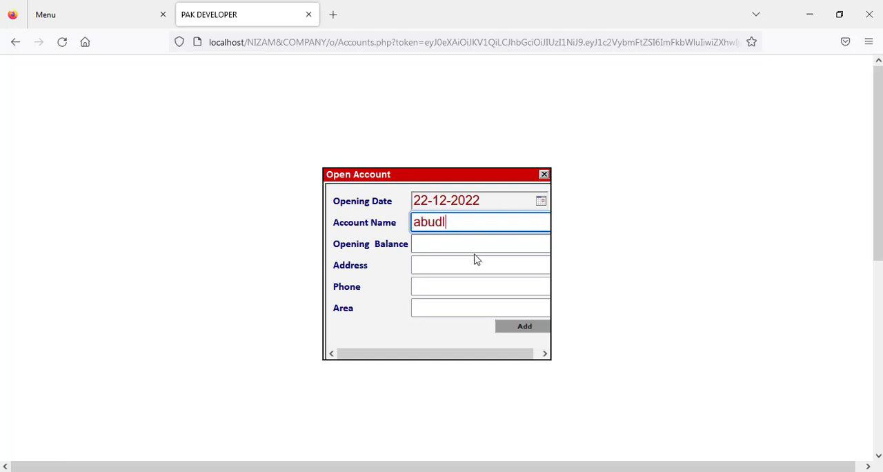
Step: Open an Accounts Payable account with the supplier's name, opening balance 1,200.00 and address ok
click(465, 254)
click(461, 243)
text(1)
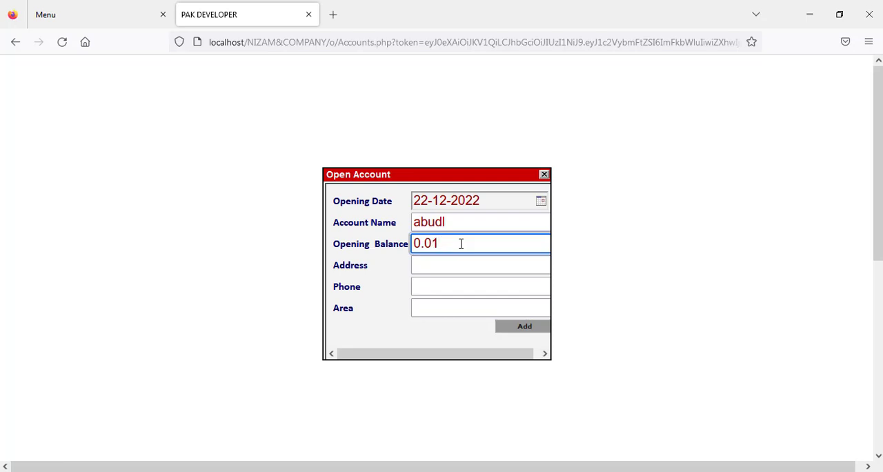
text(,200.00)
key(Tab)
text(ok)
key(Return)
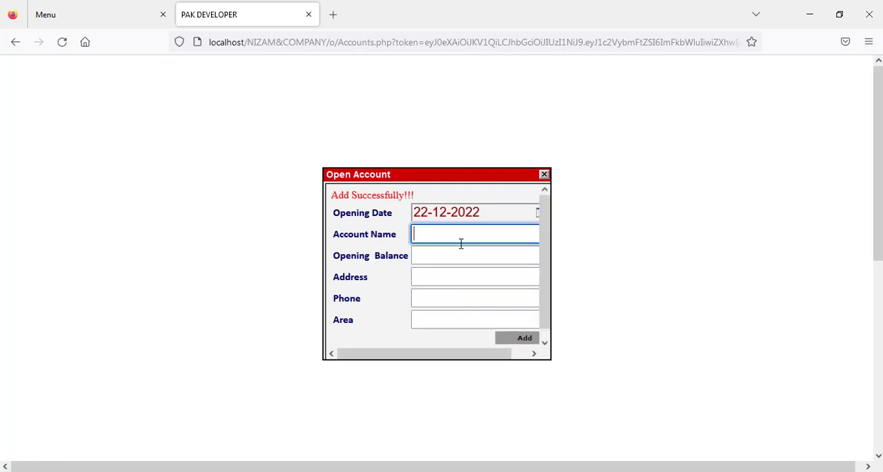
click(544, 175)
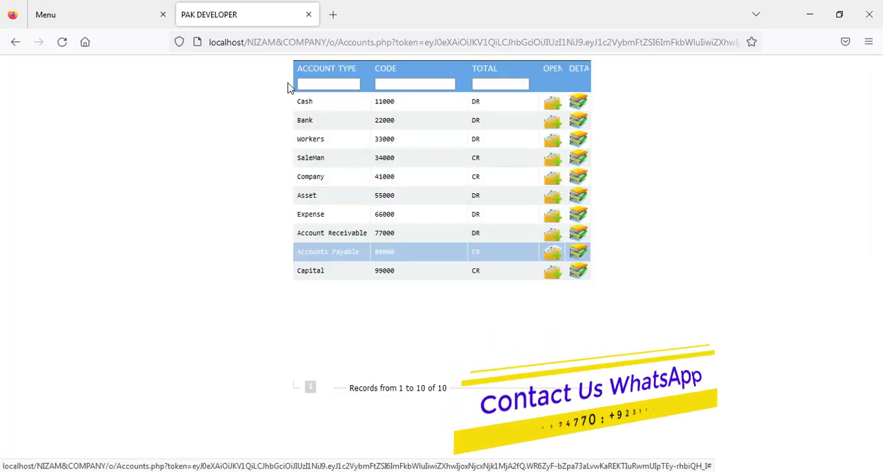
Step: Leave the accounts list, view the product categories, and start a new record in the Product list
click(309, 14)
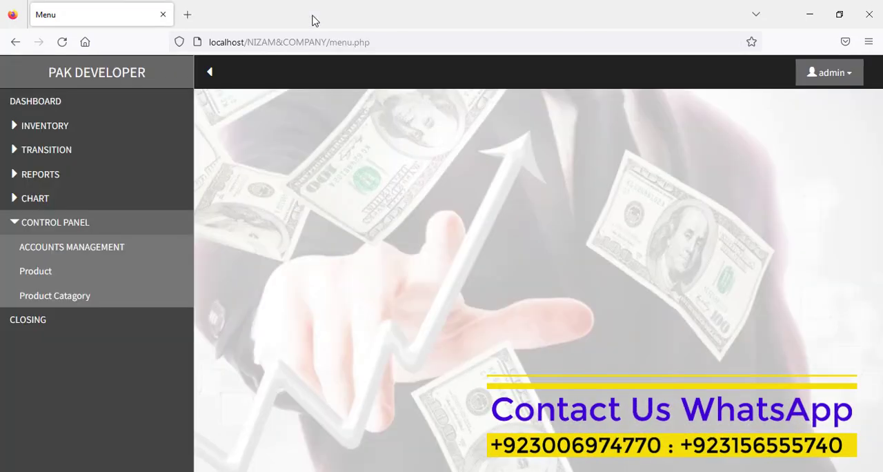
click(28, 278)
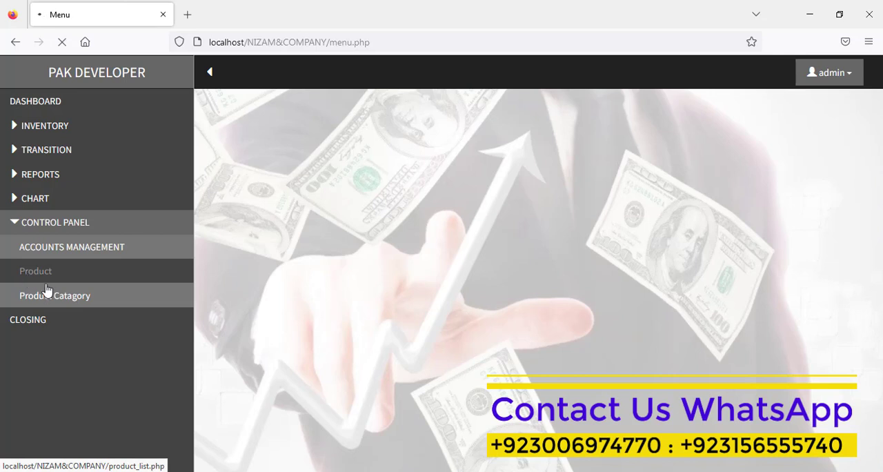
click(60, 290)
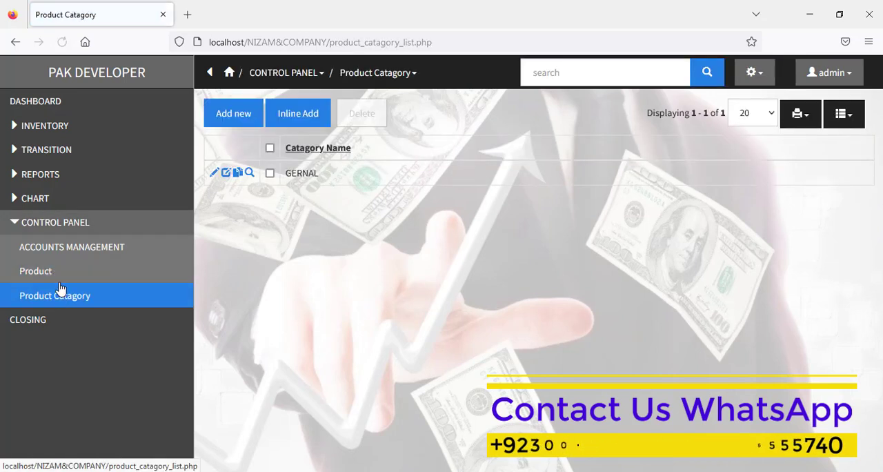
click(55, 280)
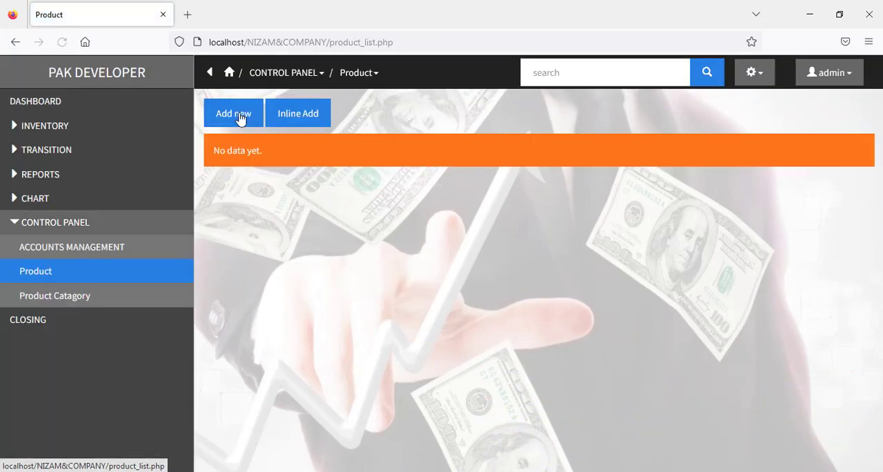
click(238, 116)
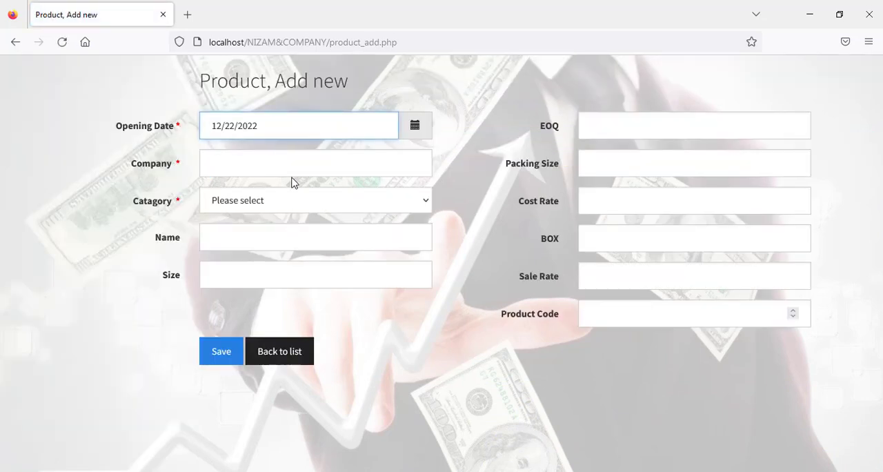
Step: Set the new product's company to abc, category to GERNAL, name to abc and size to 10
click(293, 166)
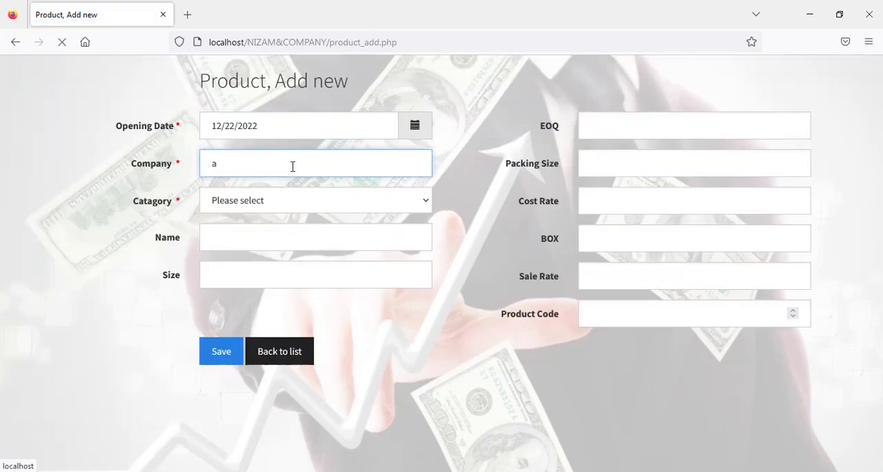
click(283, 190)
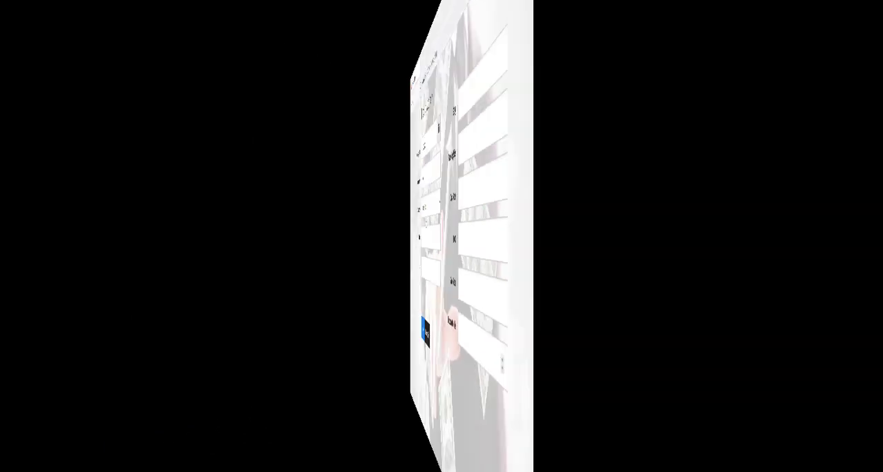
click(272, 200)
click(247, 244)
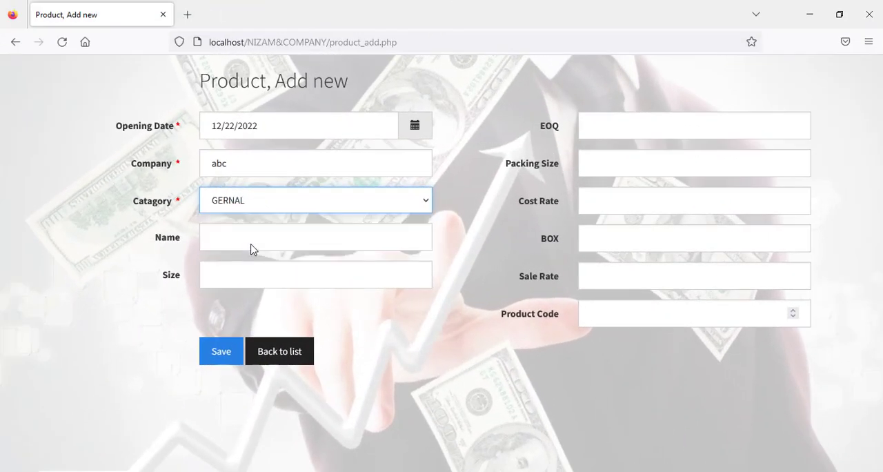
click(246, 243)
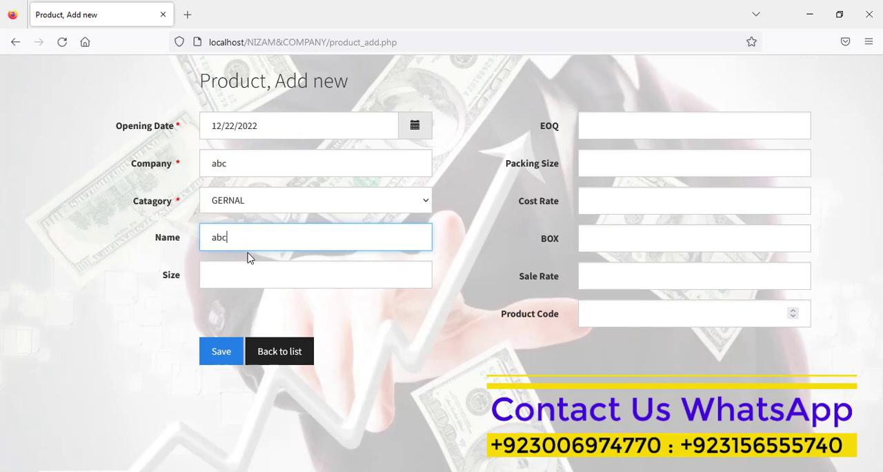
text(10)
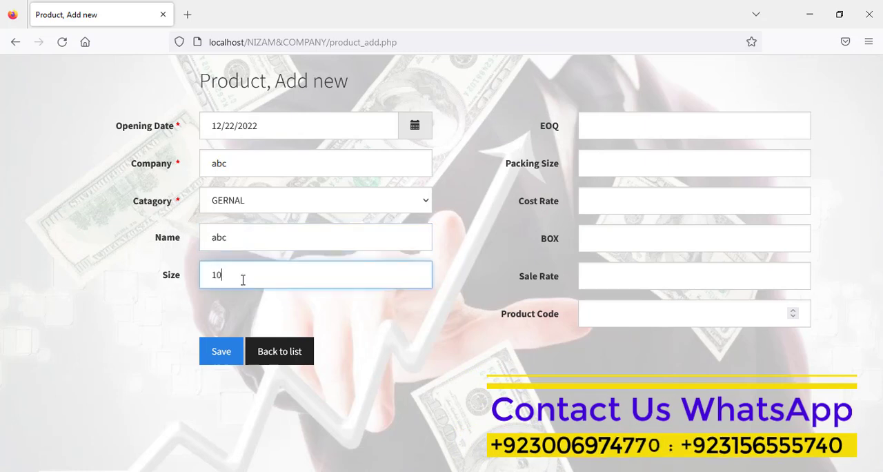
Step: Set the product's EOQ to 20, packing size to 12, cost rate to 300, BOX to 400 and sale rate to 500
click(607, 123)
text(20)
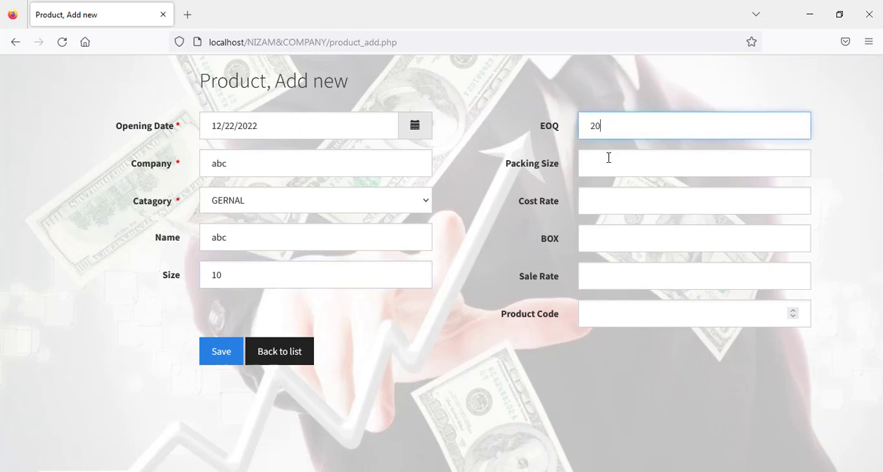
click(608, 159)
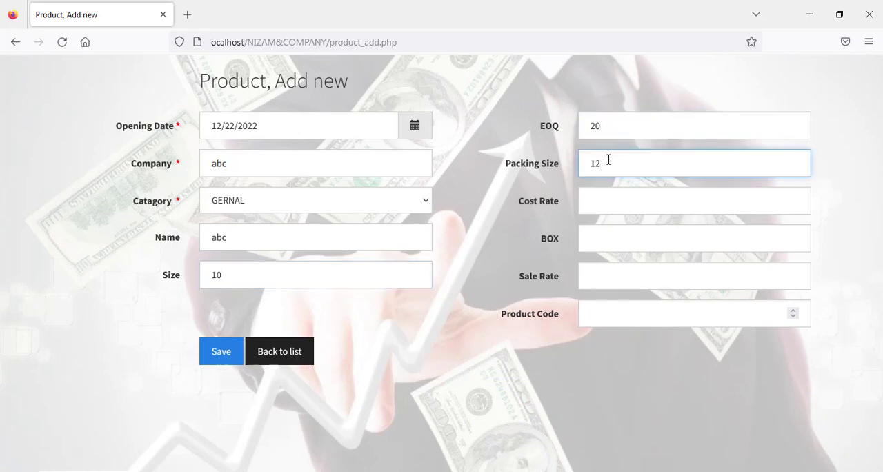
click(607, 192)
text(30)
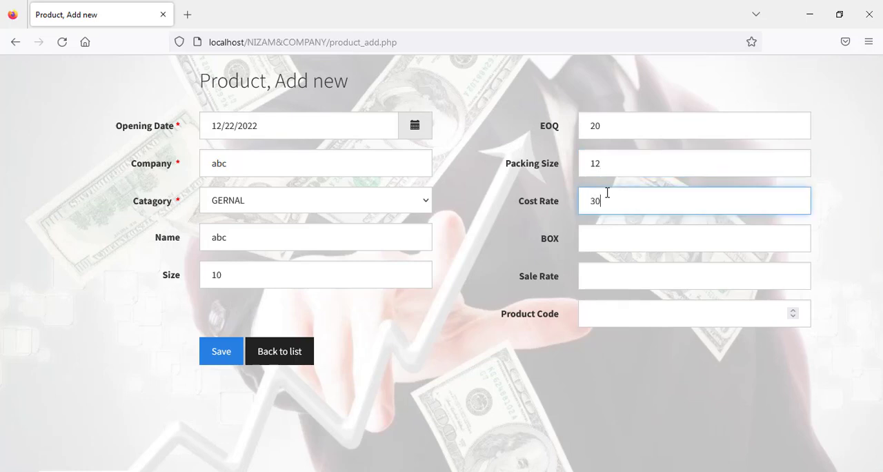
text(400)
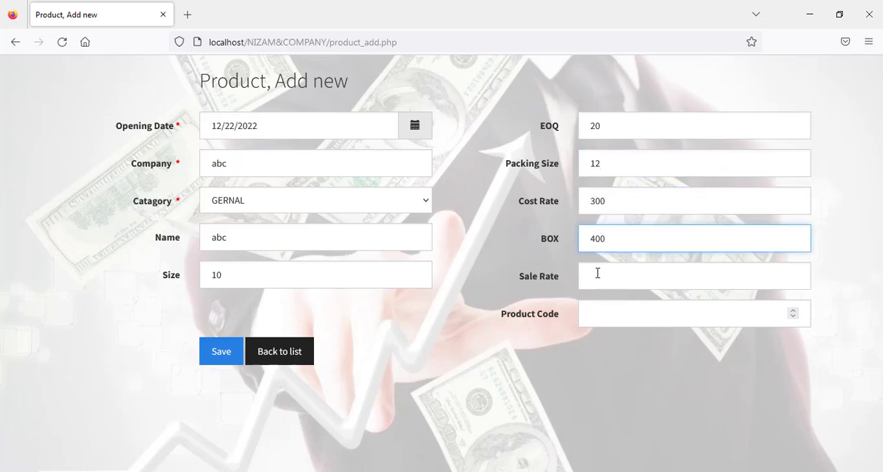
click(597, 273)
text(500)
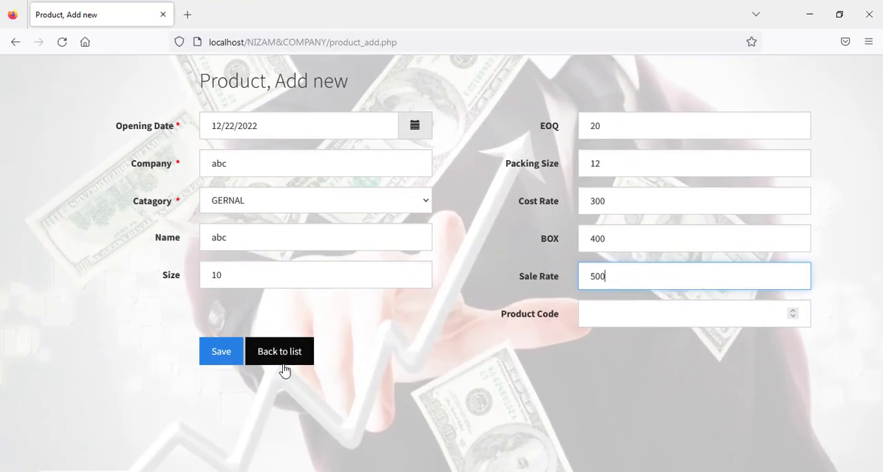
Step: Save the new product, return to the product list, and briefly open and close the Closing page
click(224, 355)
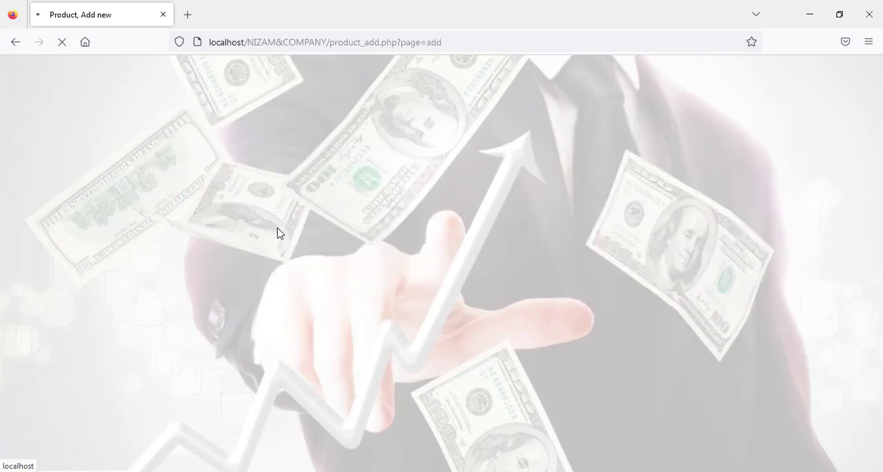
click(231, 160)
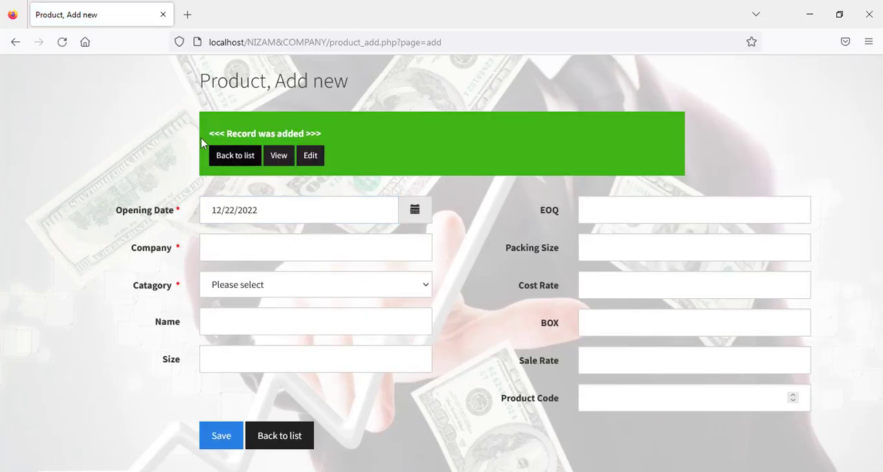
click(232, 158)
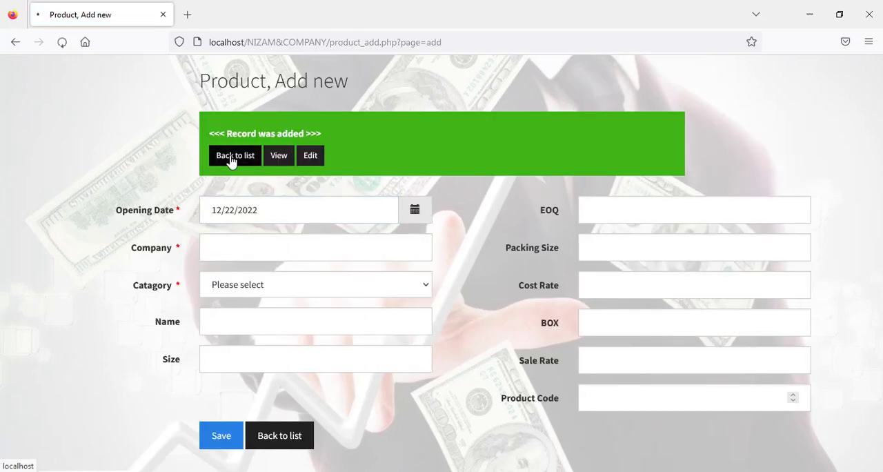
click(35, 322)
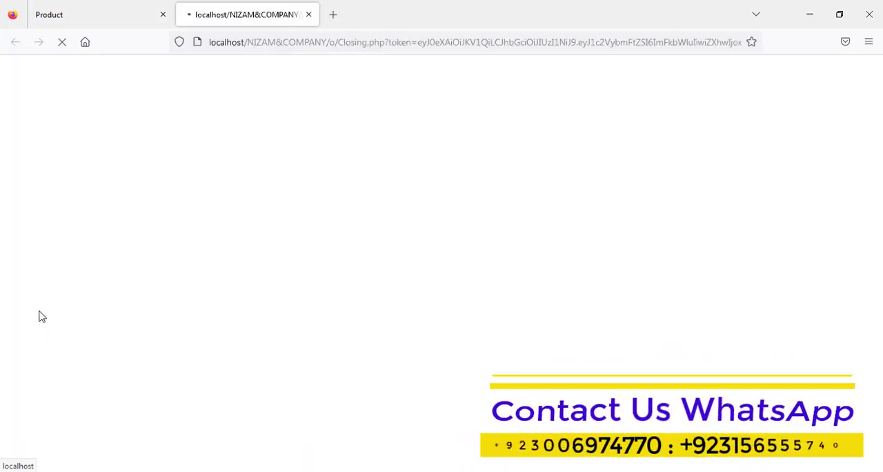
click(309, 14)
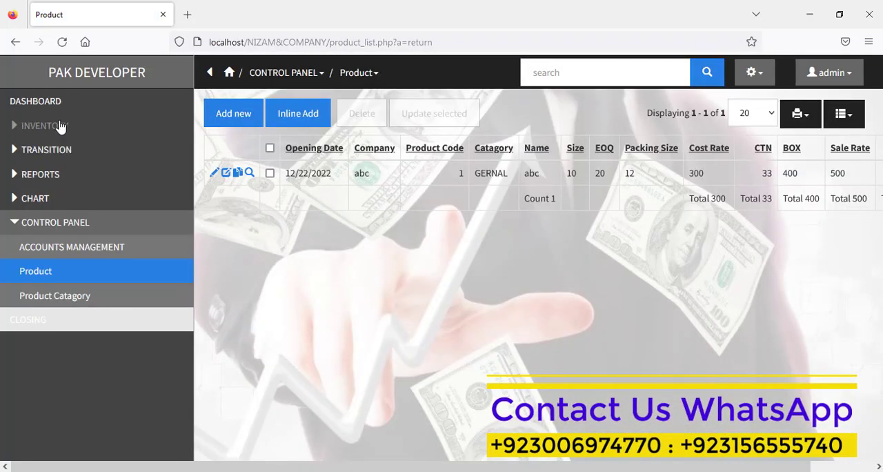
Step: Copy the abc product into a new record with product code 2 and name abc 200ml, and save it
click(238, 173)
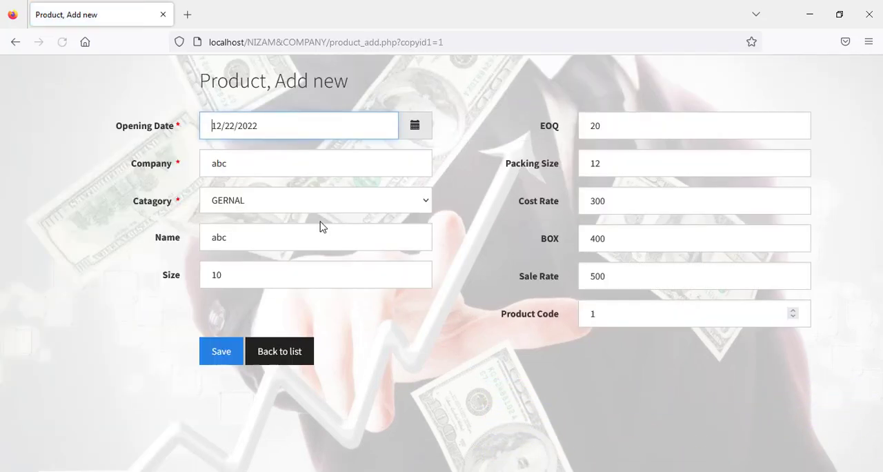
double_click(613, 320)
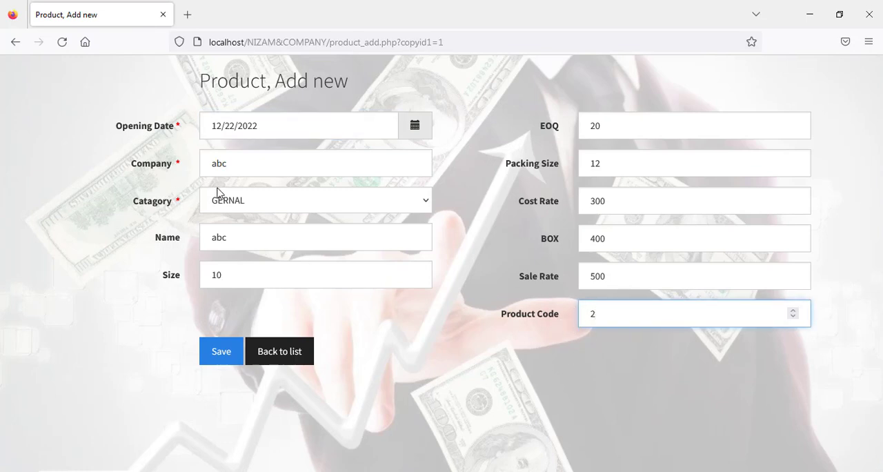
click(253, 237)
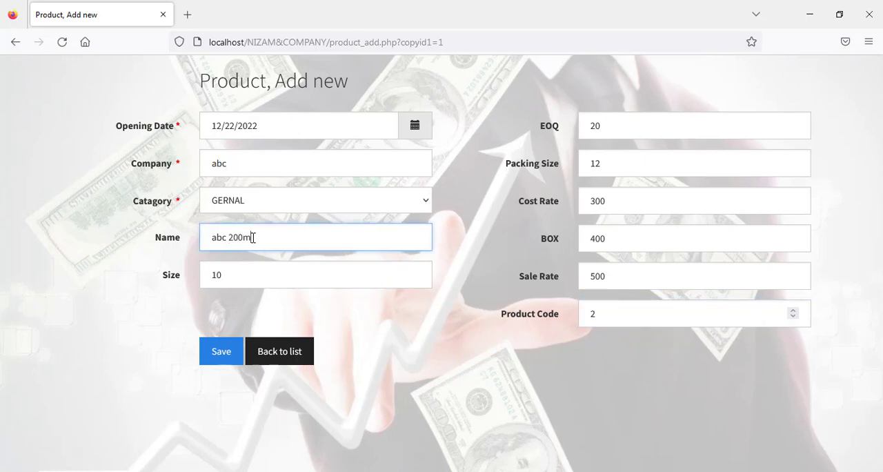
click(224, 355)
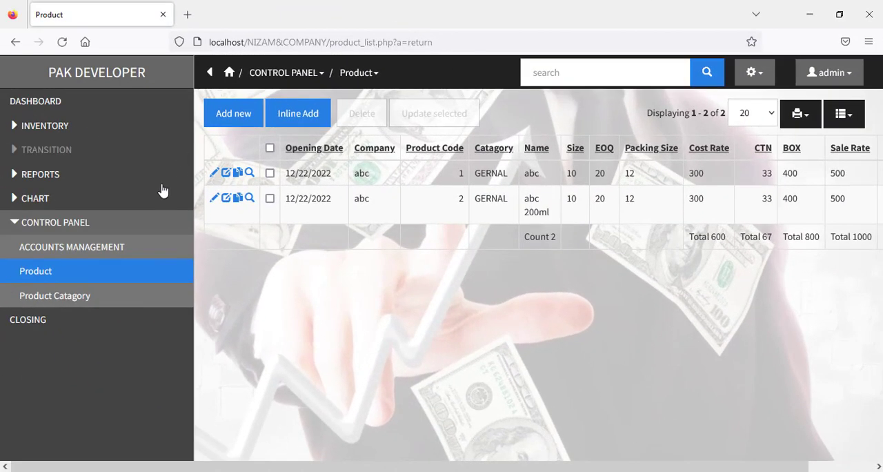
Step: Open the inventory Sale form and choose the customer whose address is ok
click(45, 127)
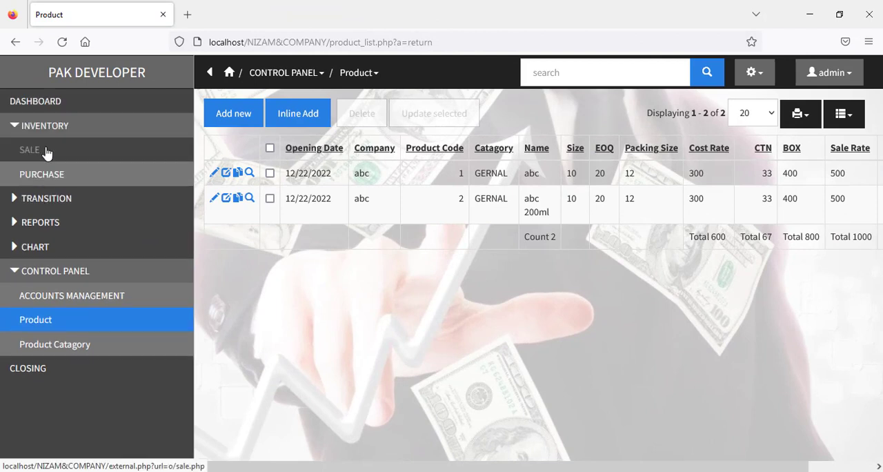
click(47, 150)
click(393, 72)
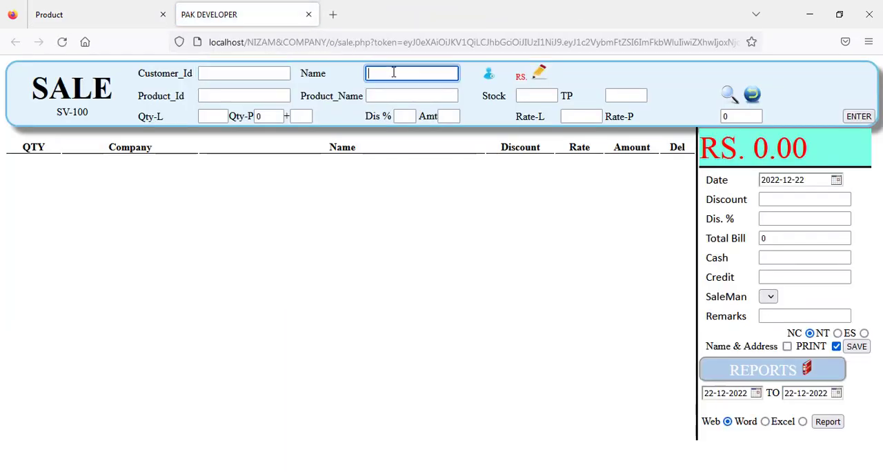
text(a)
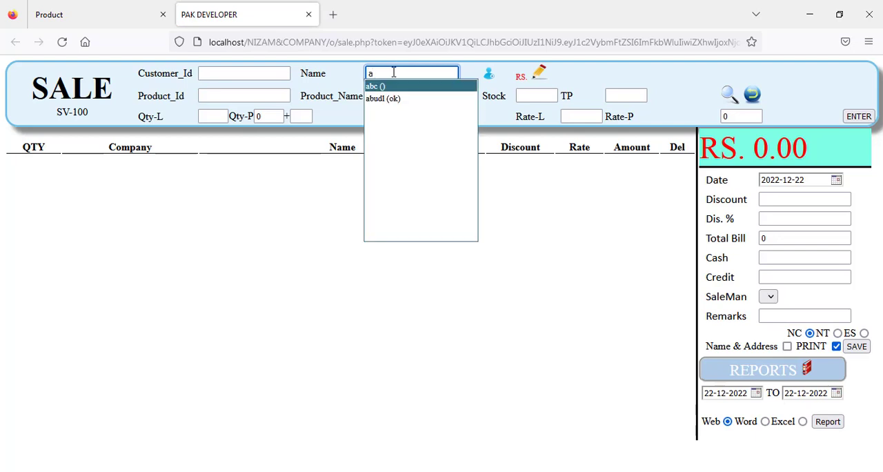
key(Down)
key(Return)
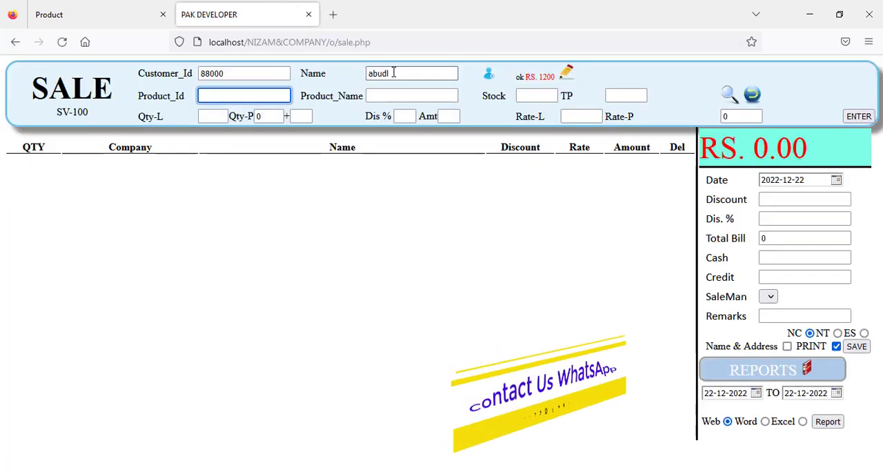
Step: Add products 1 and 2 to the sale with a loose quantity of 2 each
text(1)
key(Return)
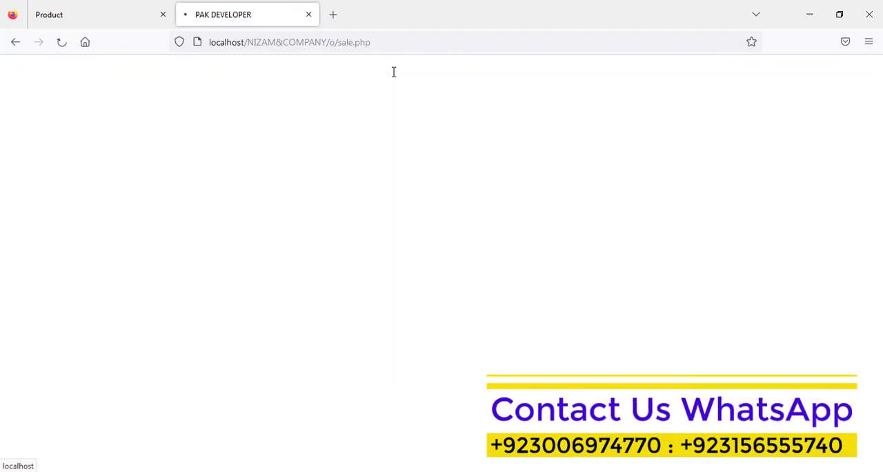
key(Return)
text(2)
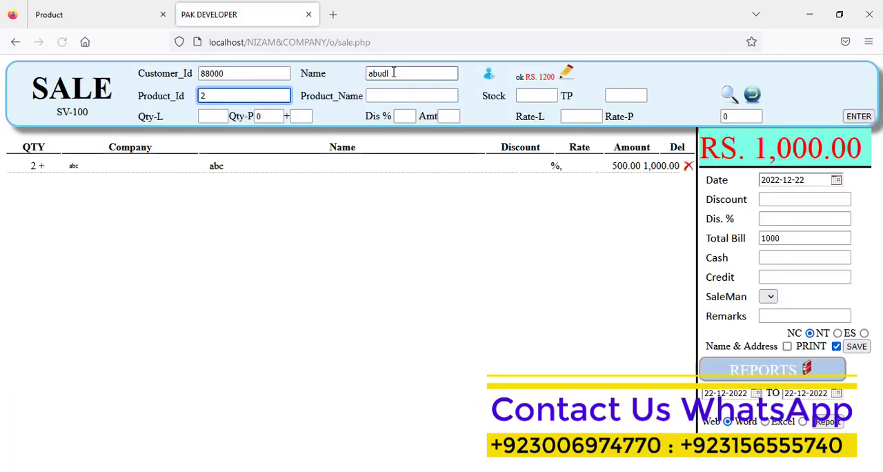
key(Return)
text(2)
key(Return)
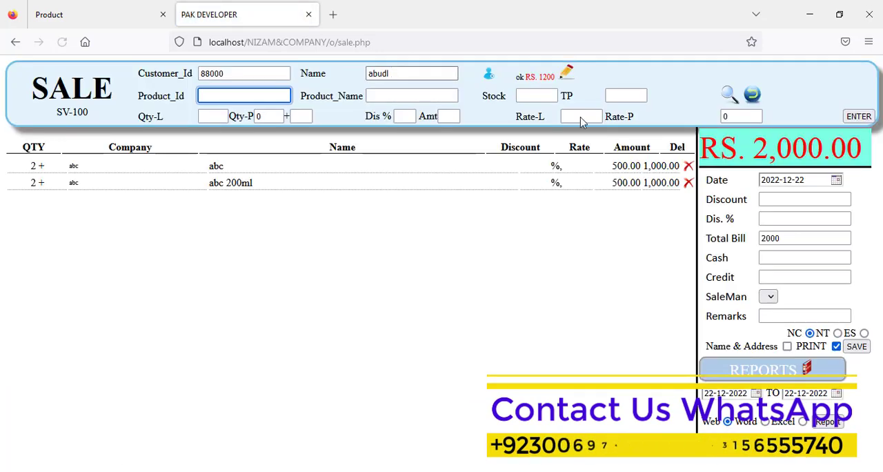
Step: Set the sale's cash to 0, save the invoice with printing enabled, and close the resulting bill
click(795, 257)
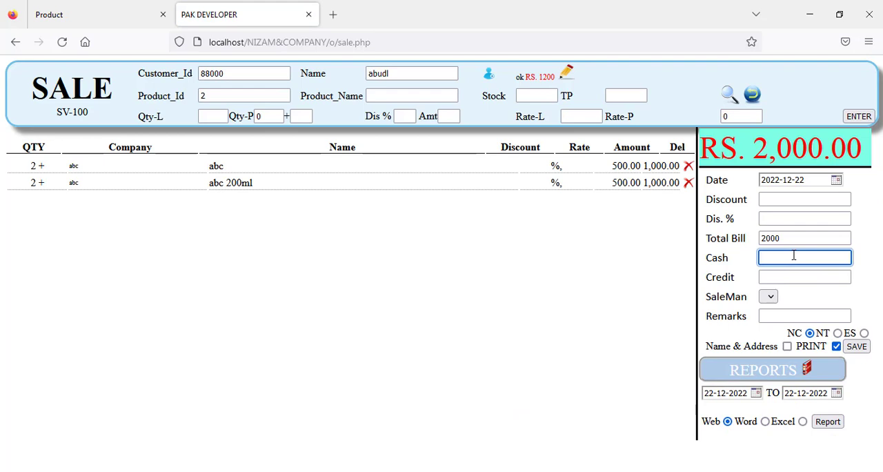
click(856, 347)
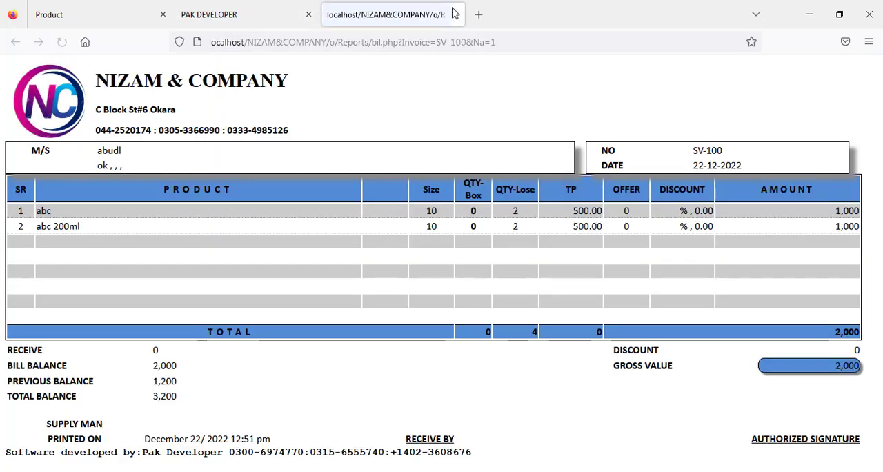
click(455, 15)
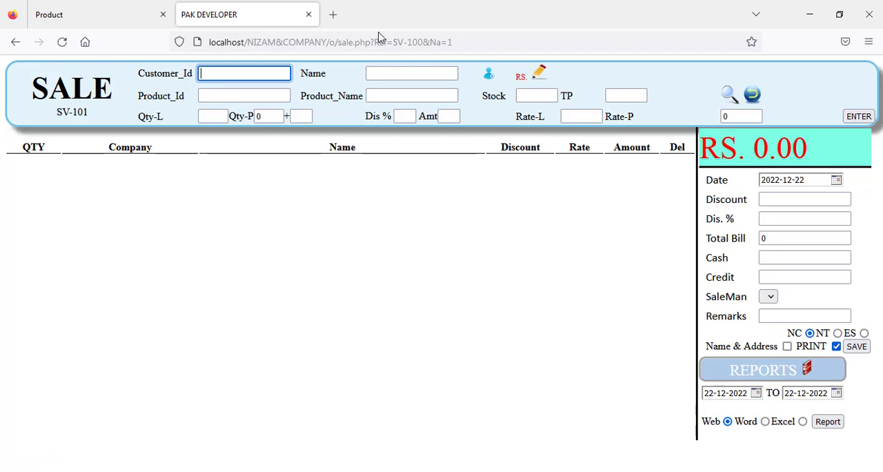
Step: Close the sale form, open the inventory Purchase form and choose abc as the supplier account
click(308, 14)
click(67, 174)
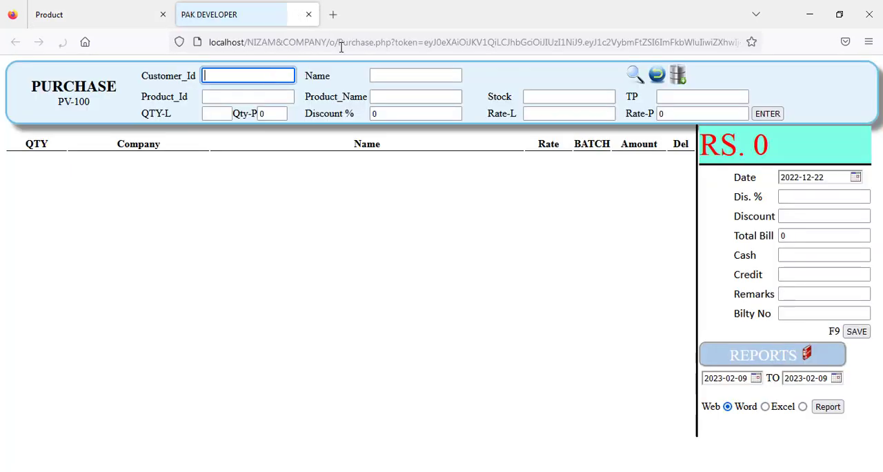
click(414, 77)
text(a)
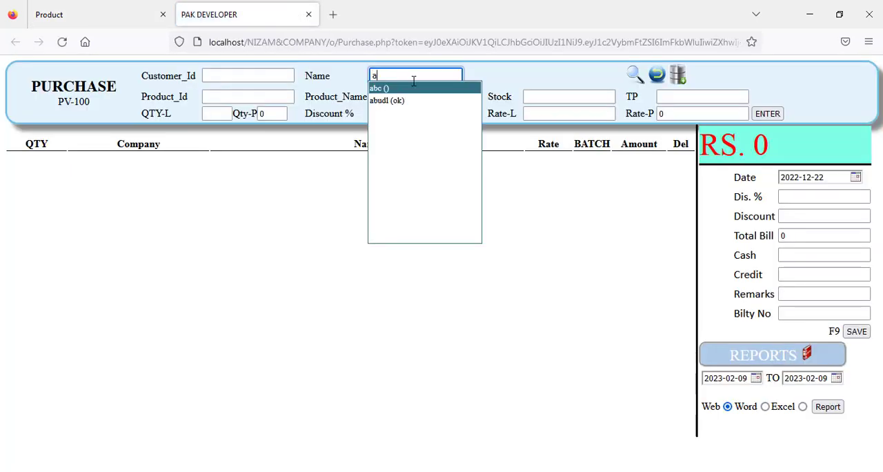
key(Return)
Step: Try to add product 1 to the purchase with a loose quantity of 1
text(1)
key(Return)
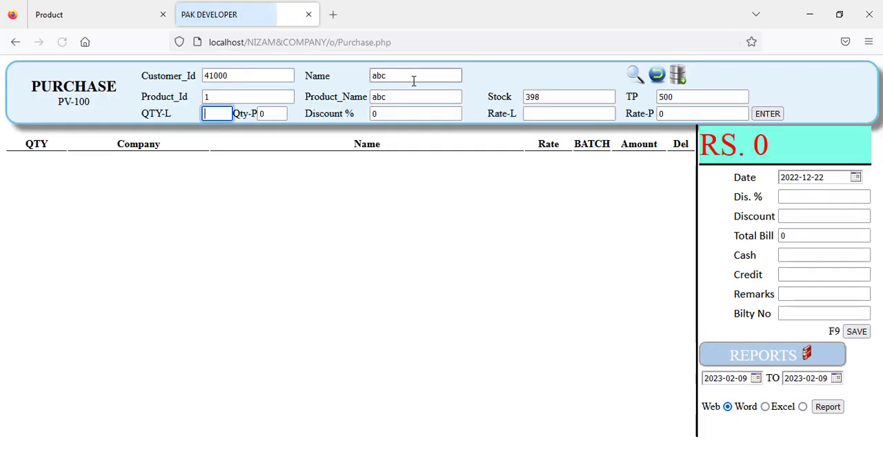
text(1)
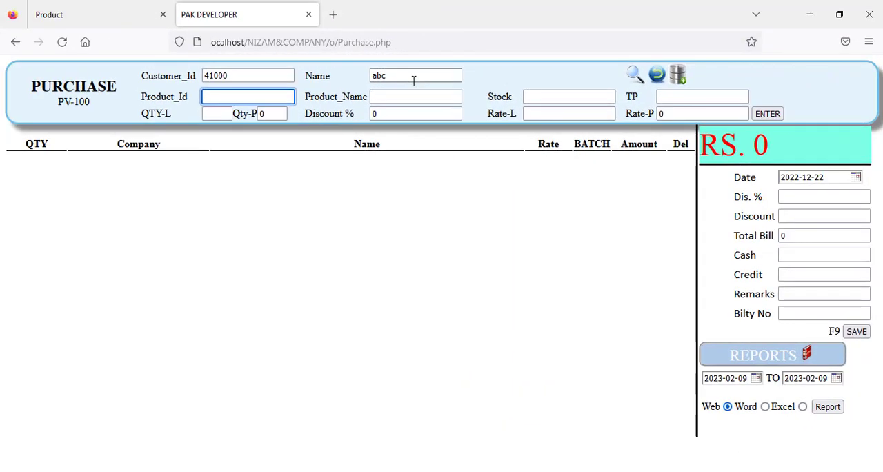
Step: Add product 2, abc 200ml, to the purchase with a loose quantity of 1
text(2)
key(Return)
text(1)
key(Return)
key(Return)
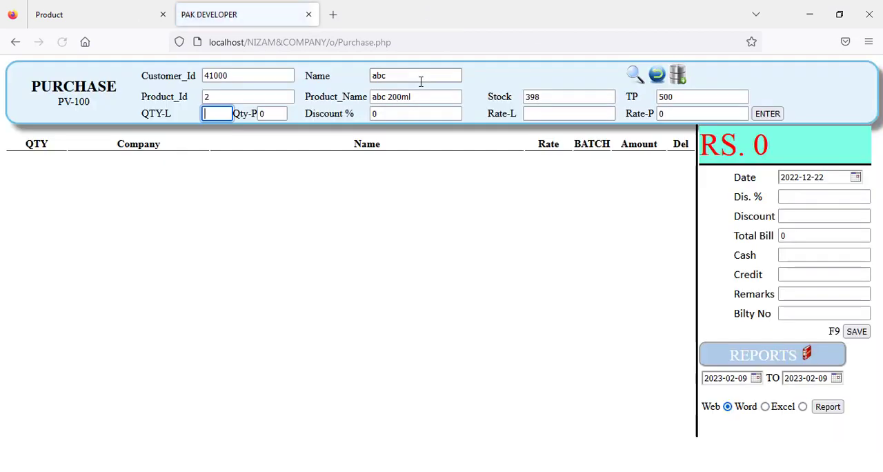
key(Return)
Step: Try again to add product 1, abc, to the purchase with a loose quantity of 1
key(Return)
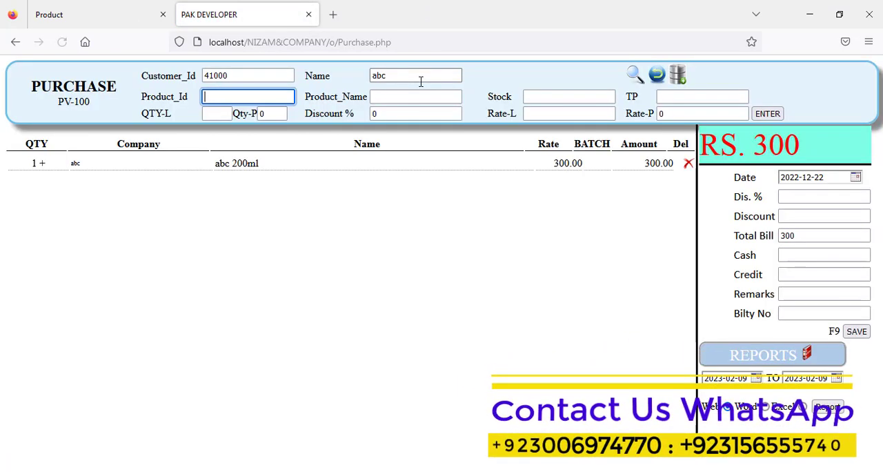
text(1)
key(Return)
text(1)
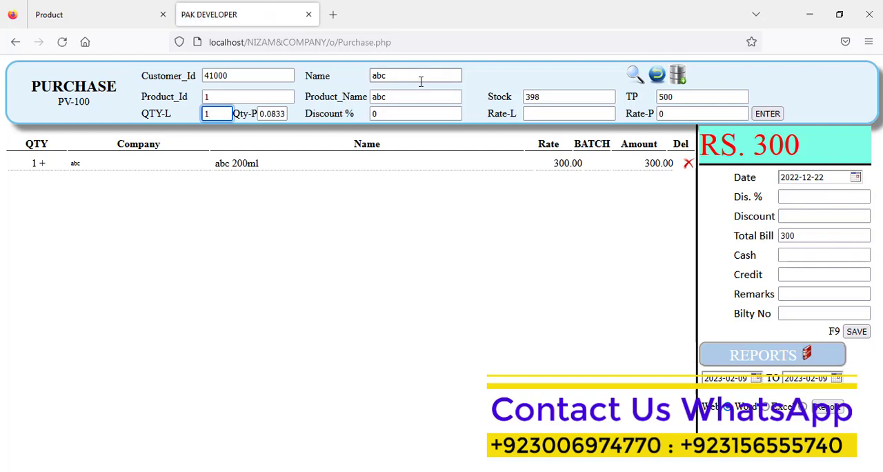
key(Return)
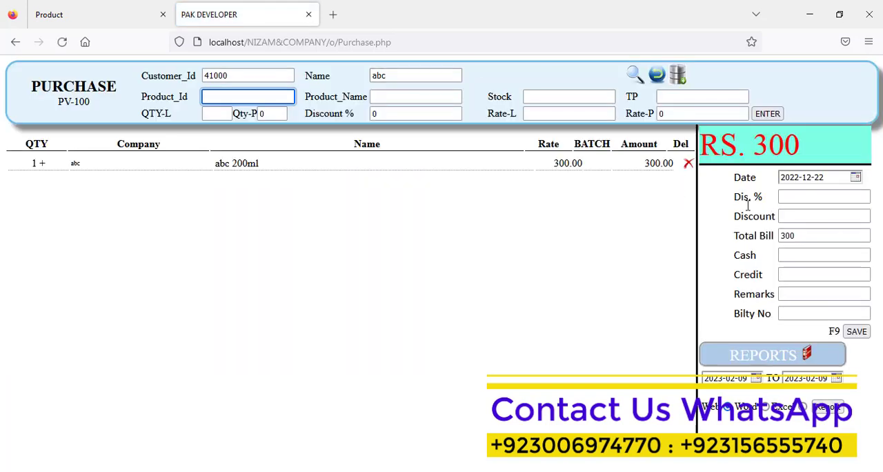
Step: Set the purchase's cash to 0, save the invoice and close the purchase form
click(802, 255)
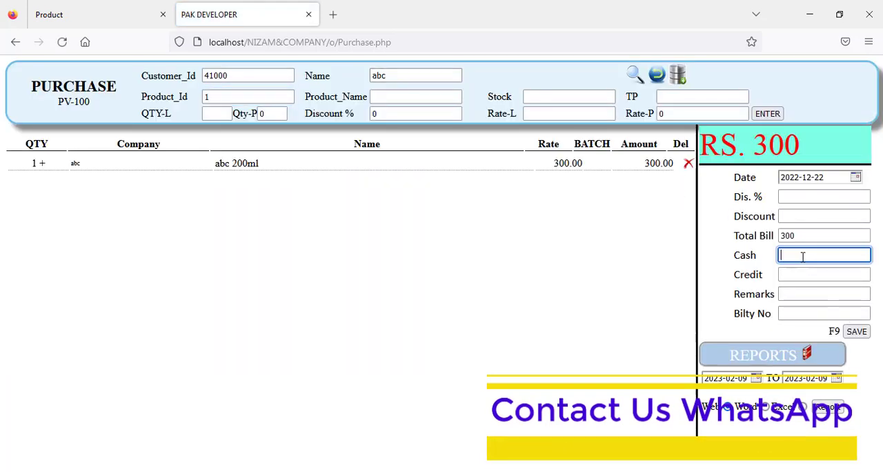
click(858, 332)
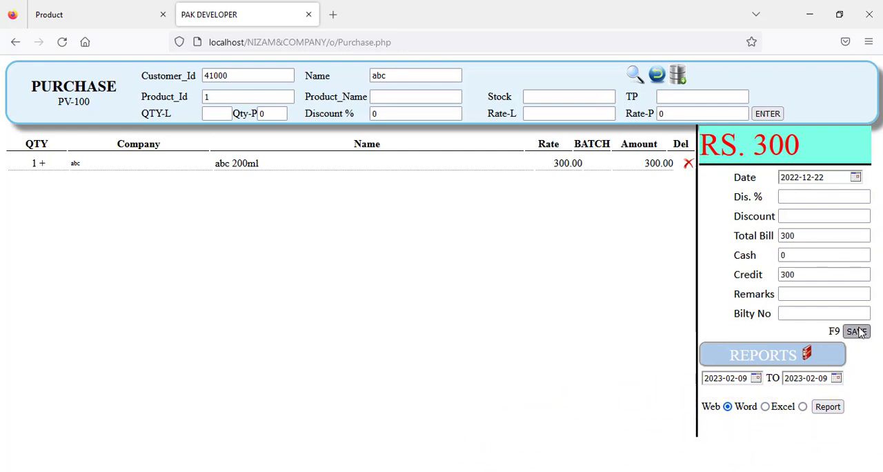
click(309, 15)
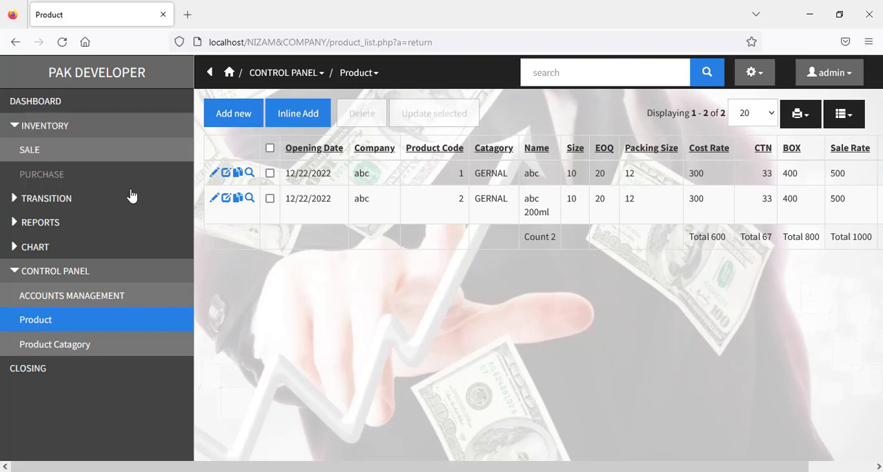
Step: Open the dashboard, start a new voucher, and set its type to RECEIVE and its mode to ubl
click(57, 112)
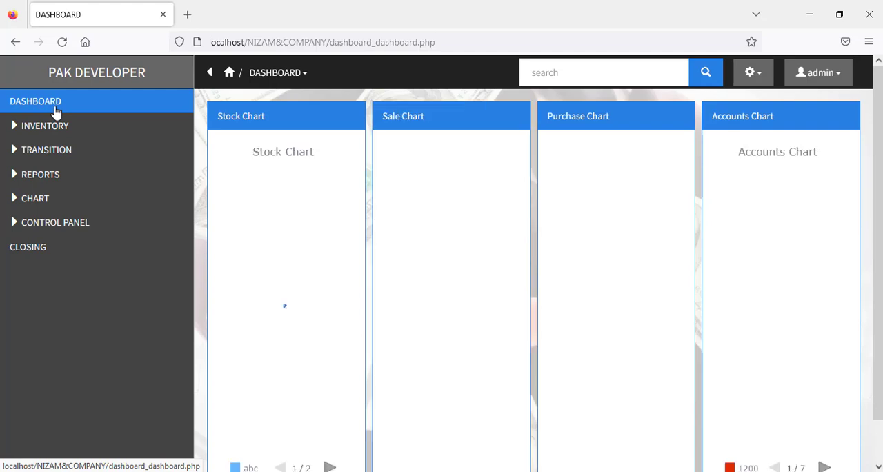
click(45, 151)
click(47, 173)
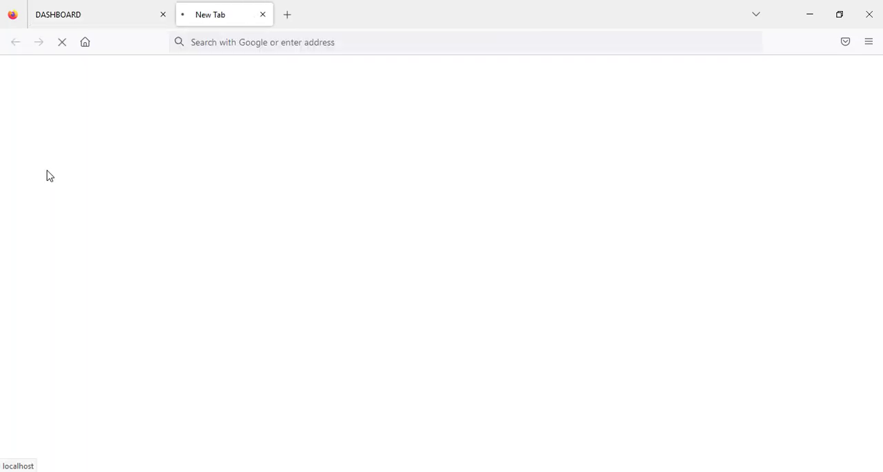
click(135, 117)
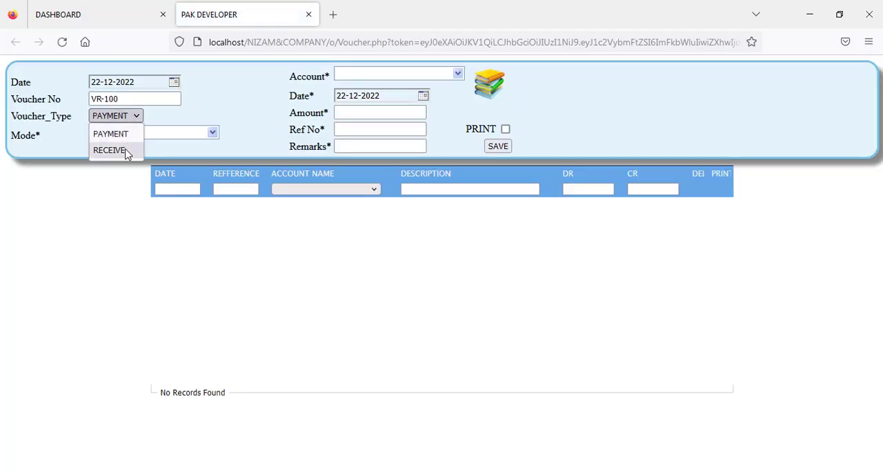
click(124, 151)
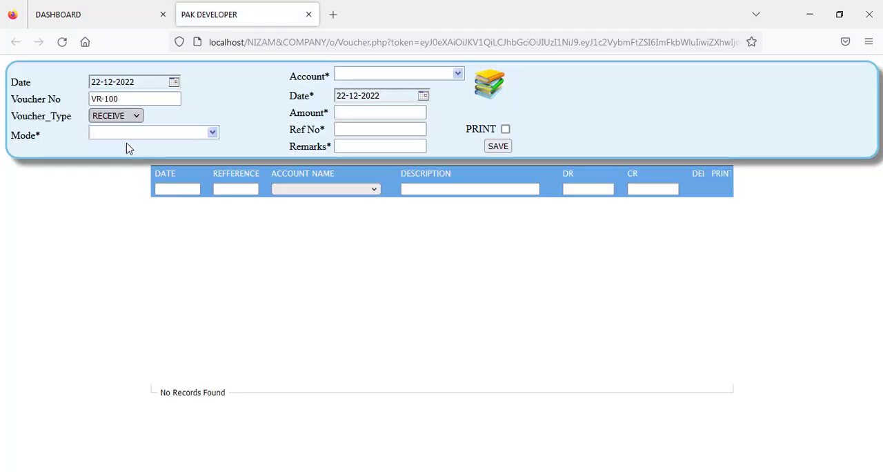
click(128, 133)
click(128, 158)
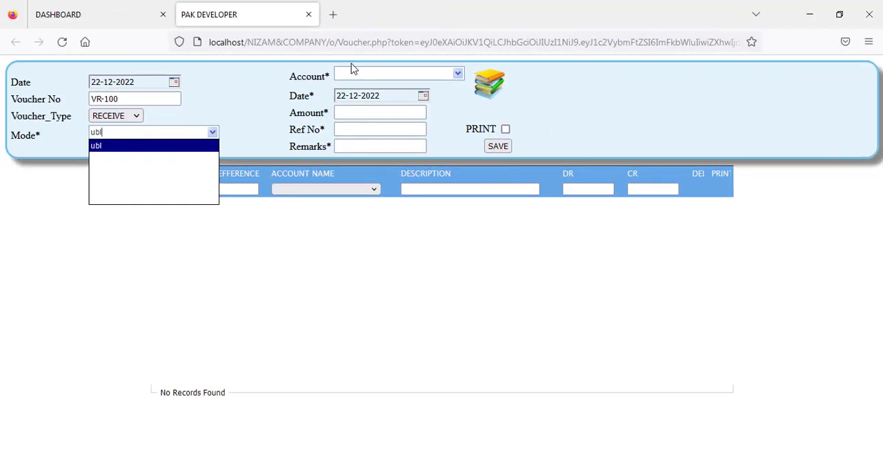
Step: Choose the Accounts Payable account for the voucher, set the amount to 299, save it and close the form
click(353, 72)
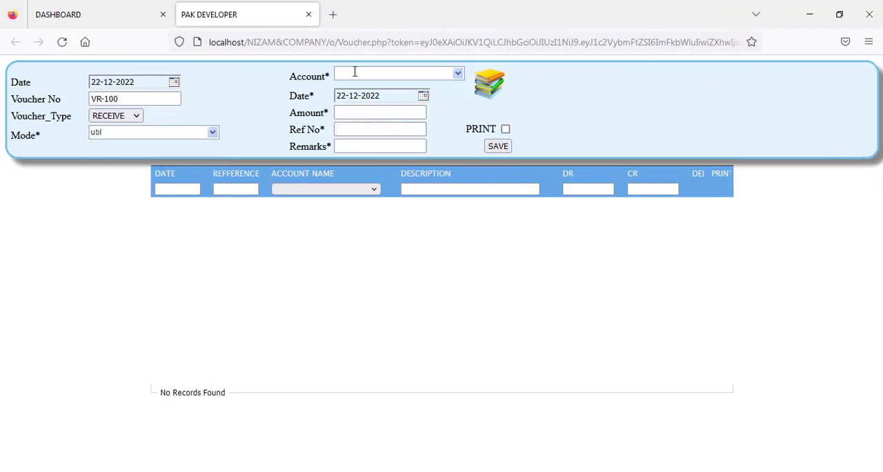
text(abc (41000) Company)
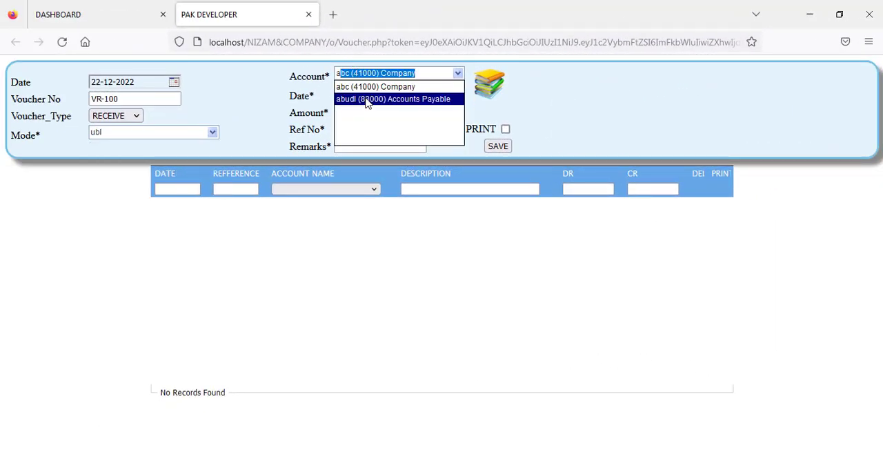
click(368, 98)
click(363, 110)
text(299)
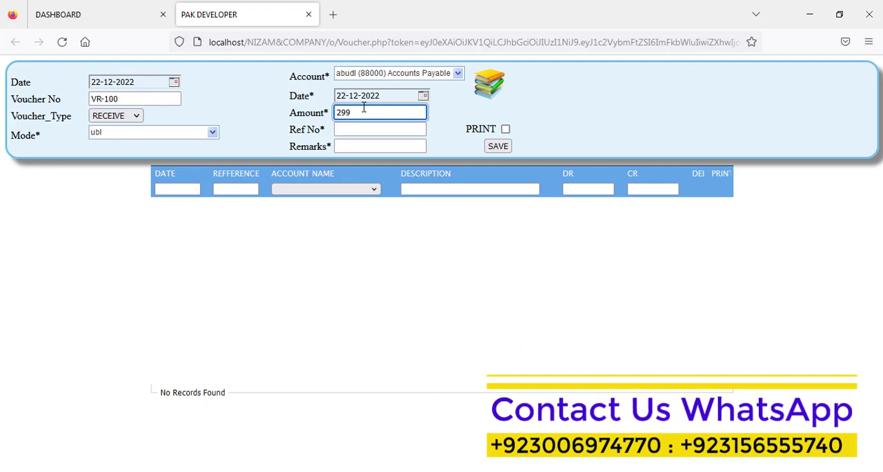
click(497, 147)
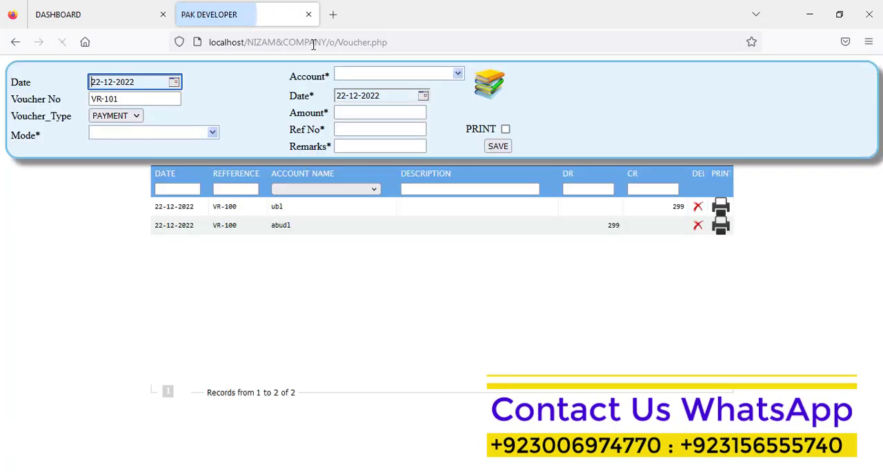
click(309, 15)
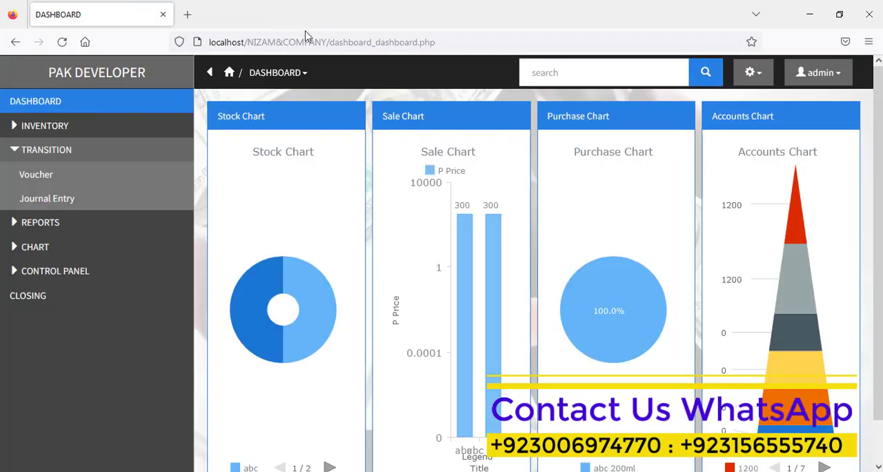
Step: Open the reports management page, examine the available transaction report types, and close the page
click(60, 224)
click(55, 246)
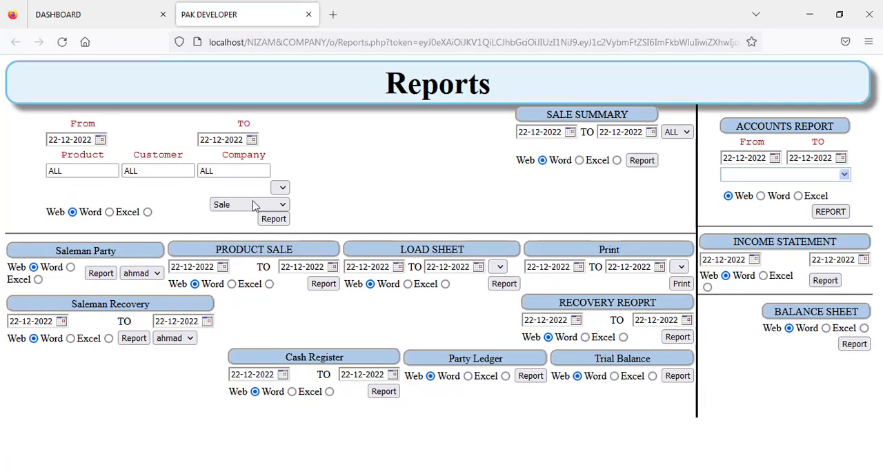
click(253, 205)
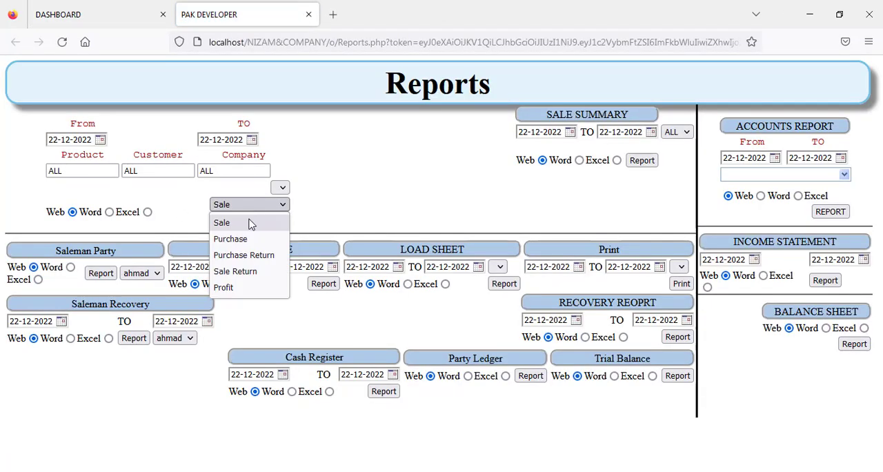
click(367, 195)
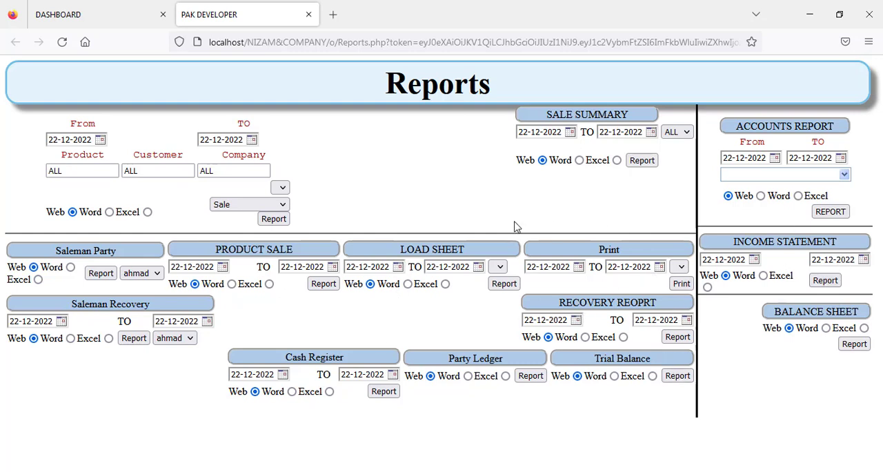
click(308, 14)
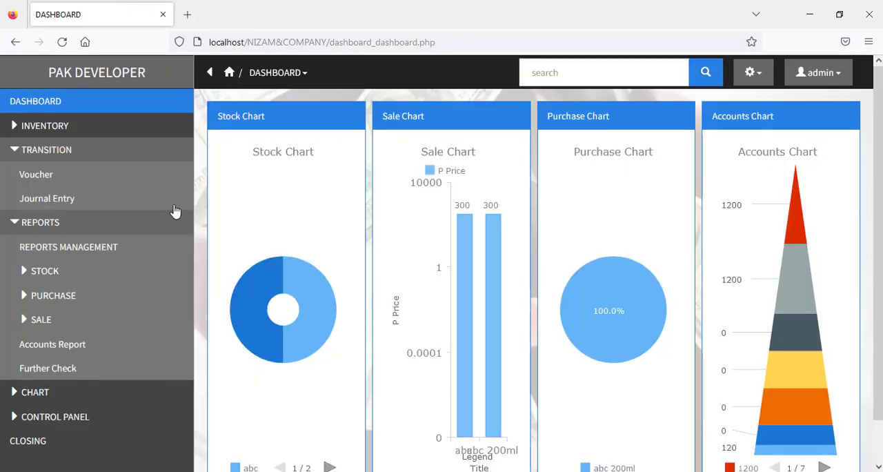
Step: View the stock reports, including Product History and the EOQ Report
click(61, 270)
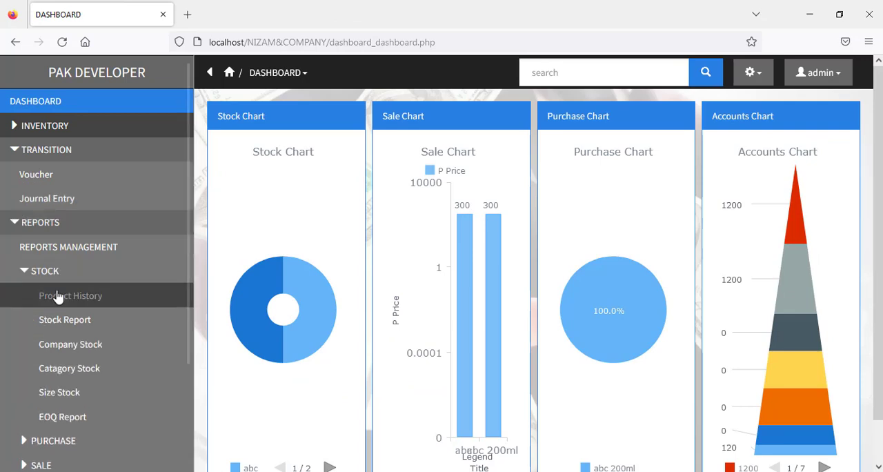
click(58, 296)
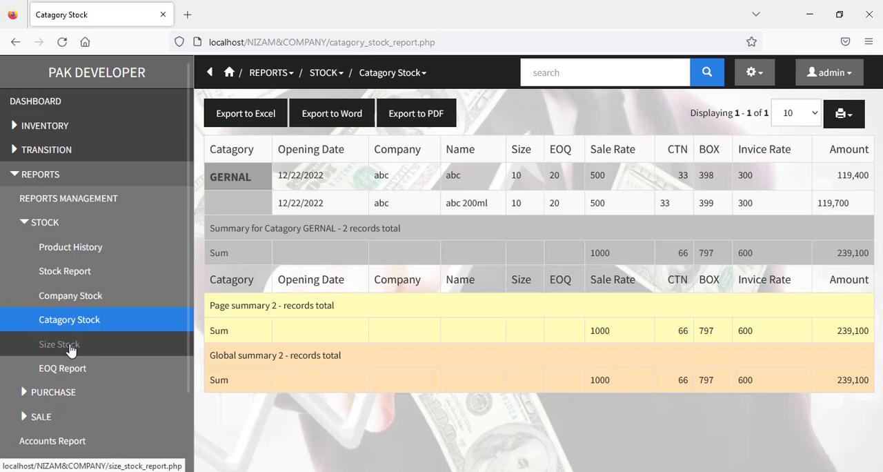
click(70, 349)
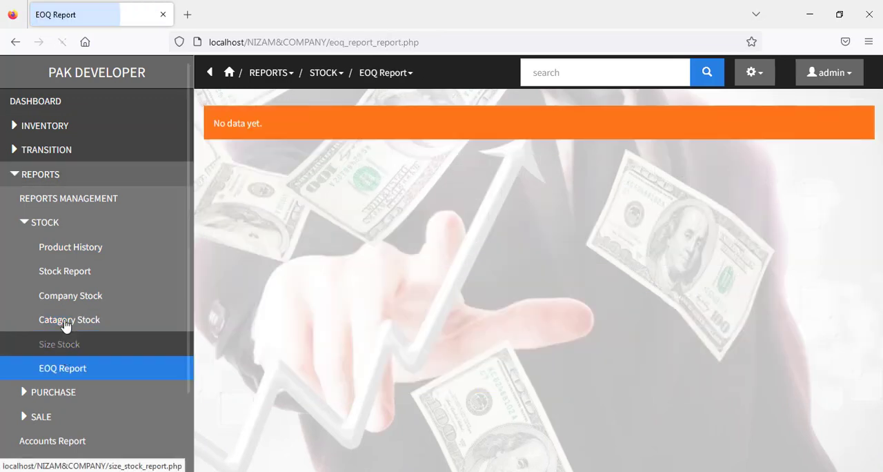
Step: View the purchase records, the Purchase Report and the Purchase Return list
click(20, 231)
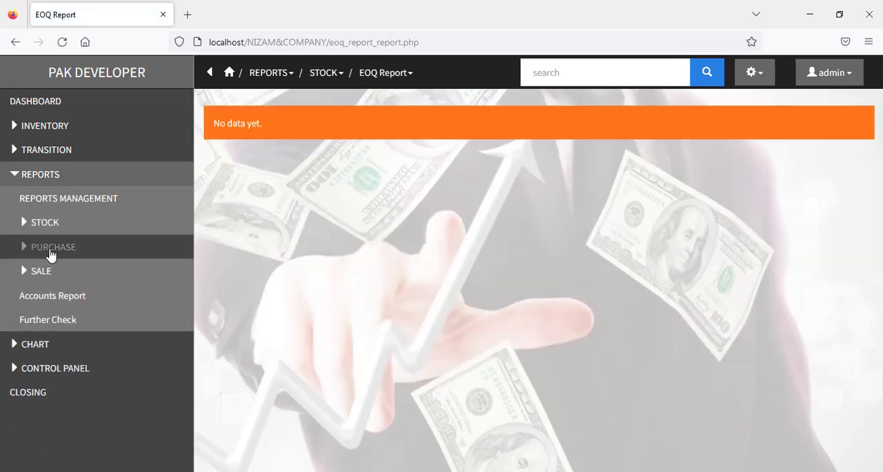
click(50, 252)
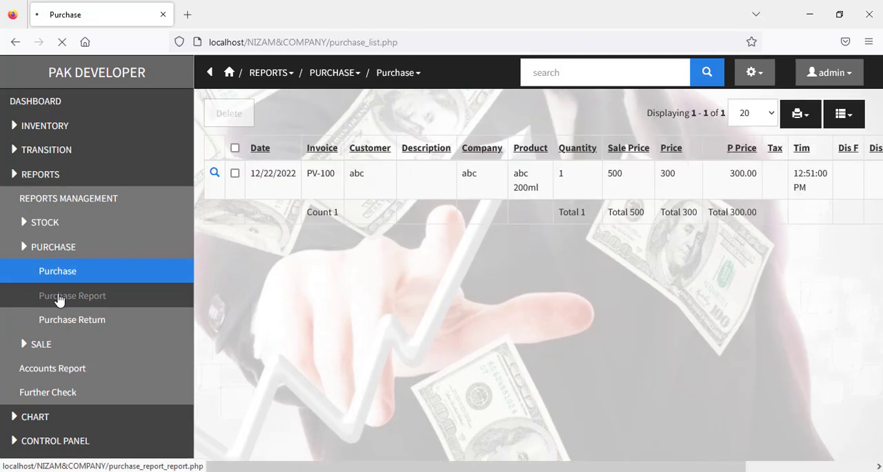
click(57, 298)
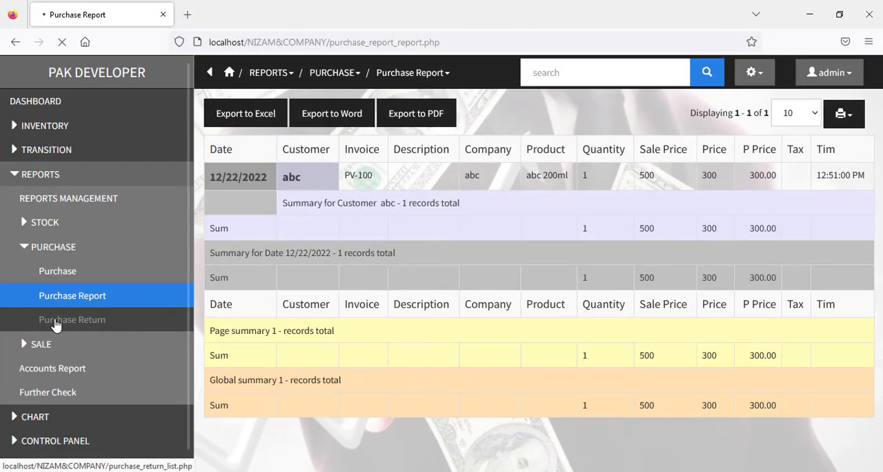
Step: View the sale records and the Sale Report, and open the Accounts Report
click(23, 351)
click(7, 382)
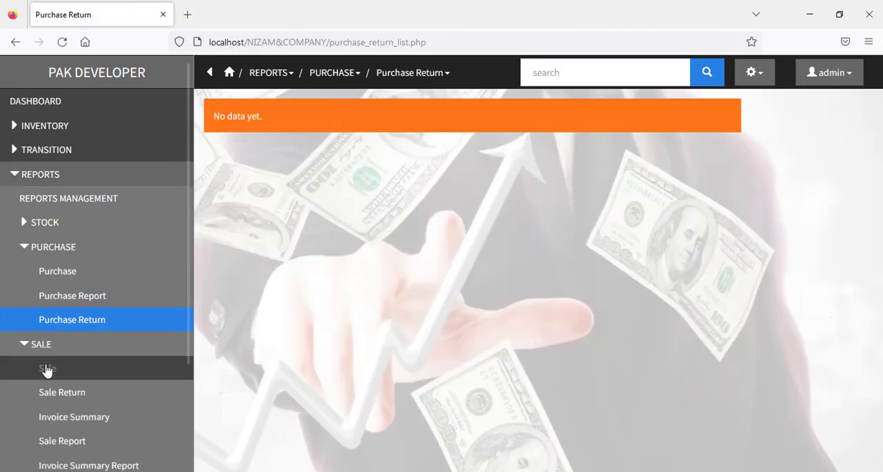
click(49, 368)
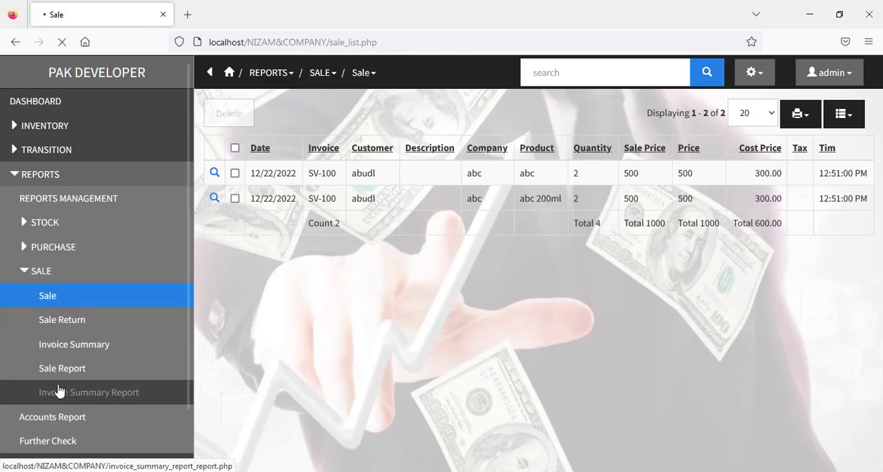
click(60, 391)
click(54, 368)
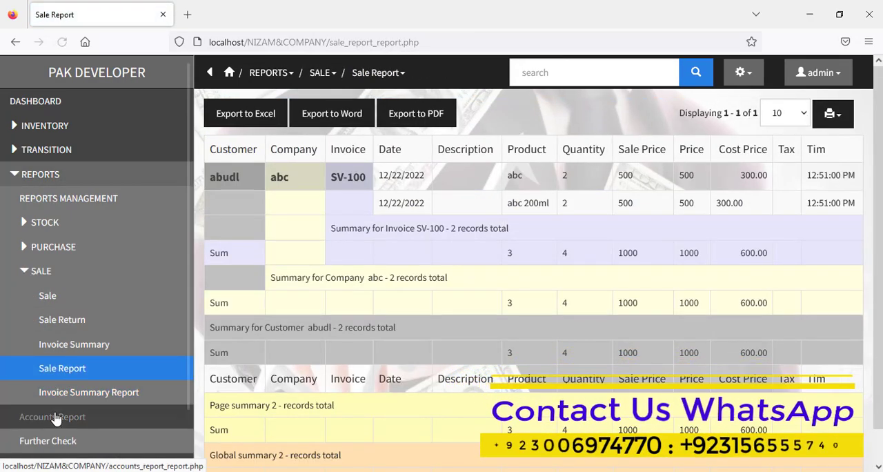
click(55, 417)
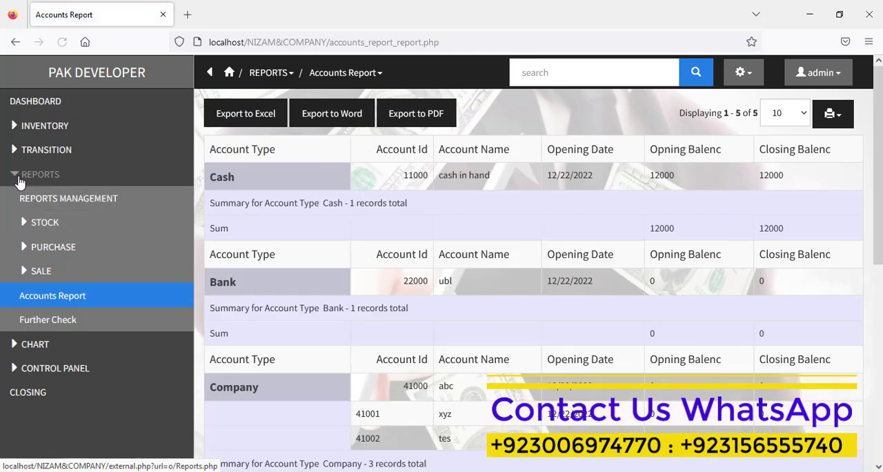
Step: View the Purchase Chart, Sale Chart, Stock Chart and Accounts Chart in turn
click(19, 180)
click(36, 203)
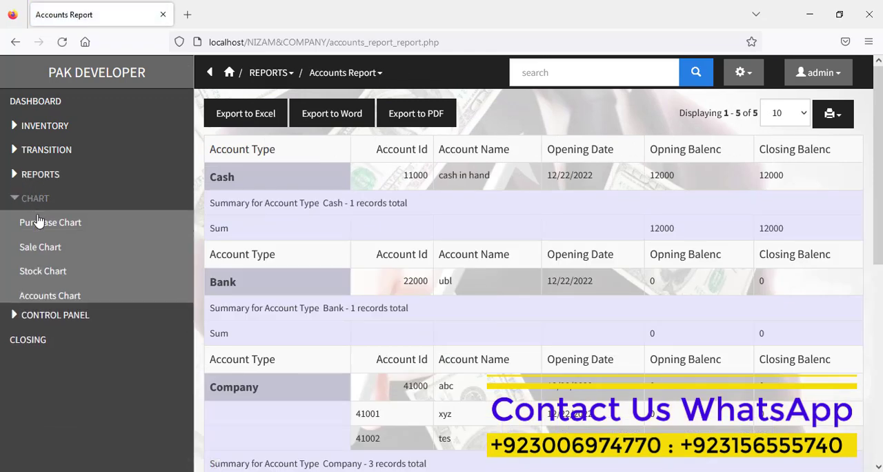
click(41, 233)
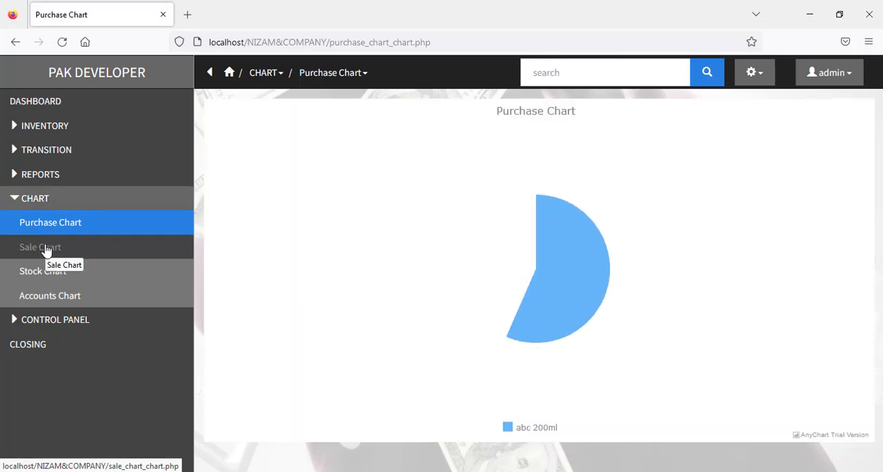
click(46, 250)
click(48, 273)
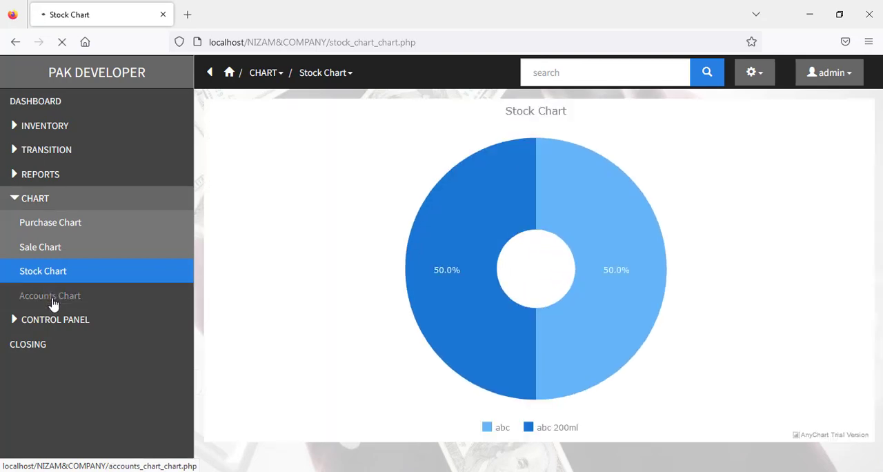
click(53, 300)
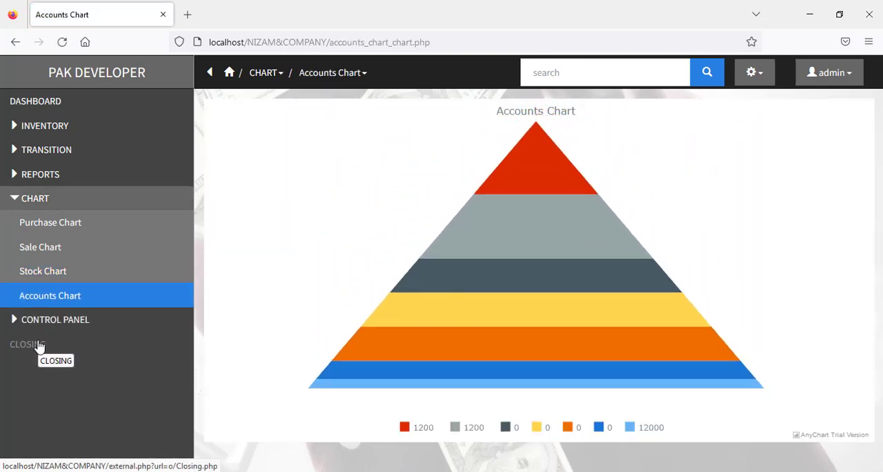
Step: Run the closing process to update all accounts, close its page and return to the dashboard
click(40, 346)
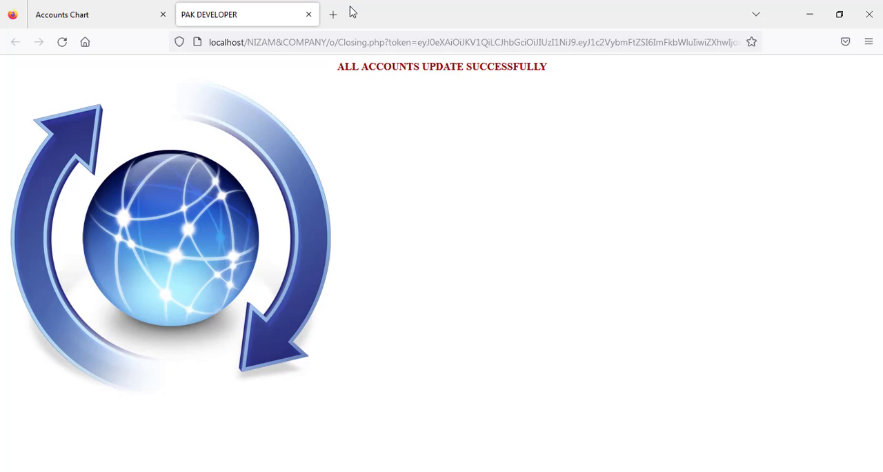
click(308, 15)
click(35, 102)
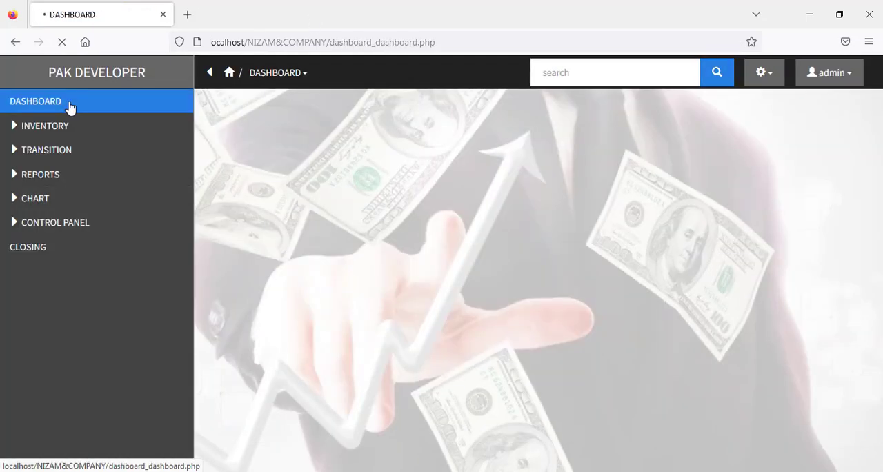